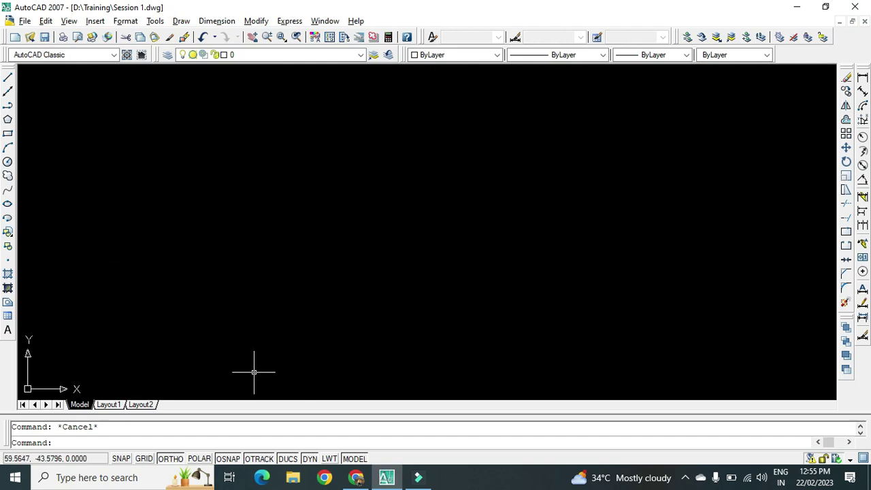
Draw a freehand-sized circle in the upper-left part of the empty drawing area.
type("c")
key("Return")
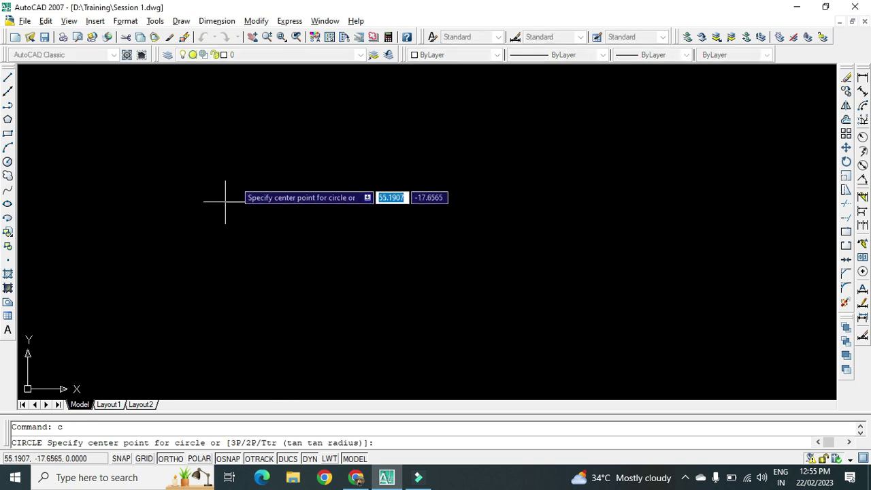
left_click(236, 167)
left_click(258, 198)
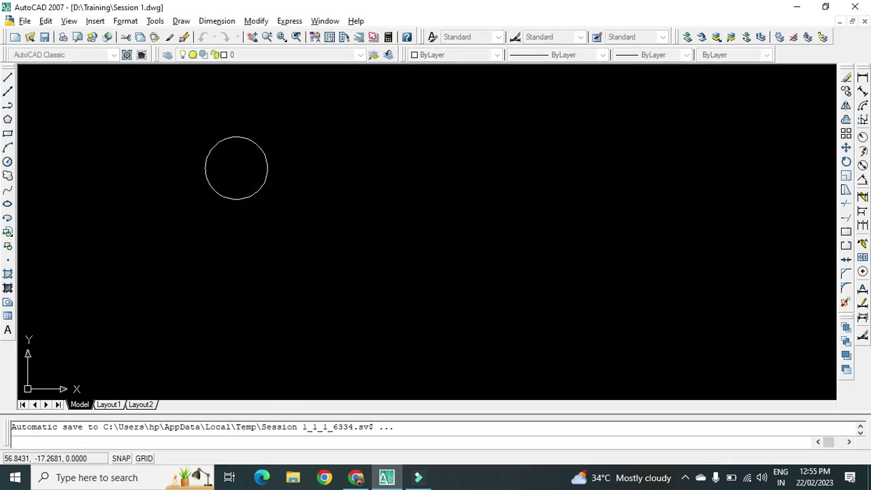
Draw a rectangle whose upper-right corner overlaps the lower part of the circle.
type("rec")
key("Return")
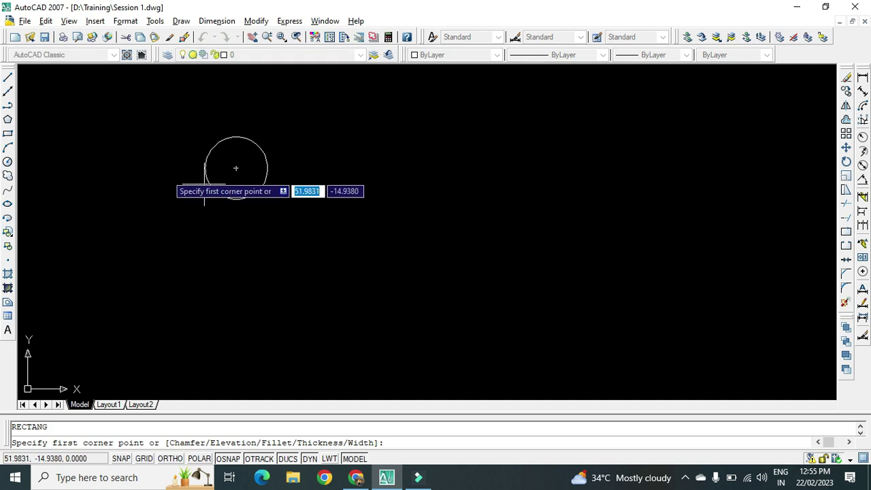
left_click(165, 177)
left_click(254, 246)
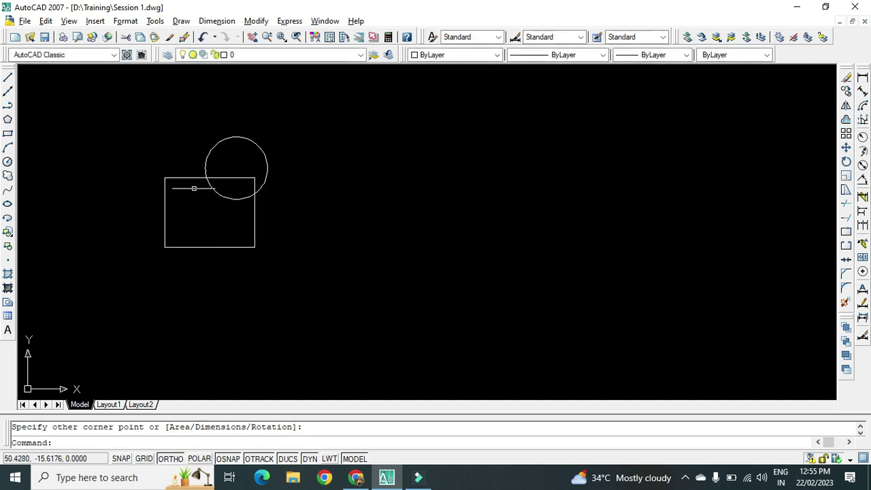
key("Escape")
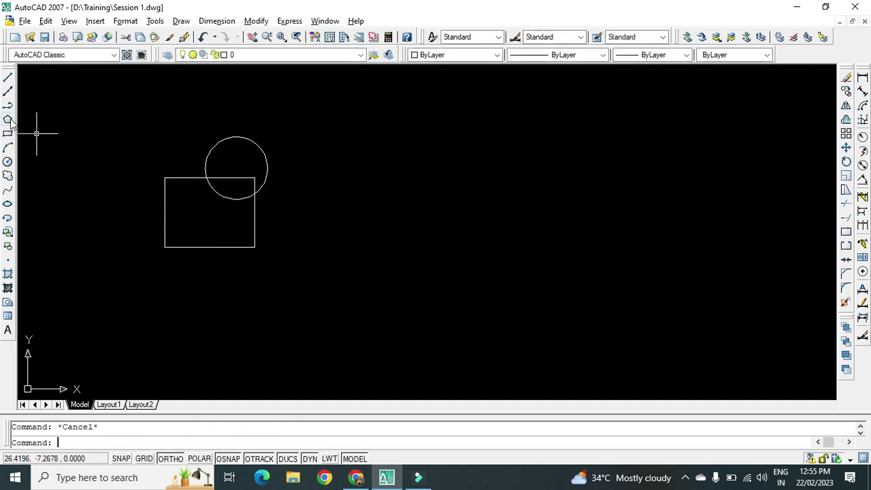
Draw a closed revision cloud above the rectangle, touching the circle's left side.
left_click(7, 119)
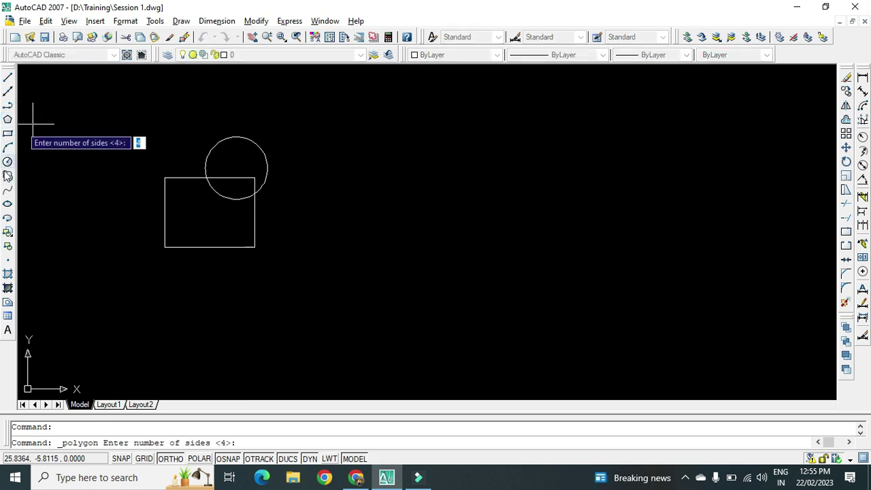
left_click(7, 176)
left_click(156, 117)
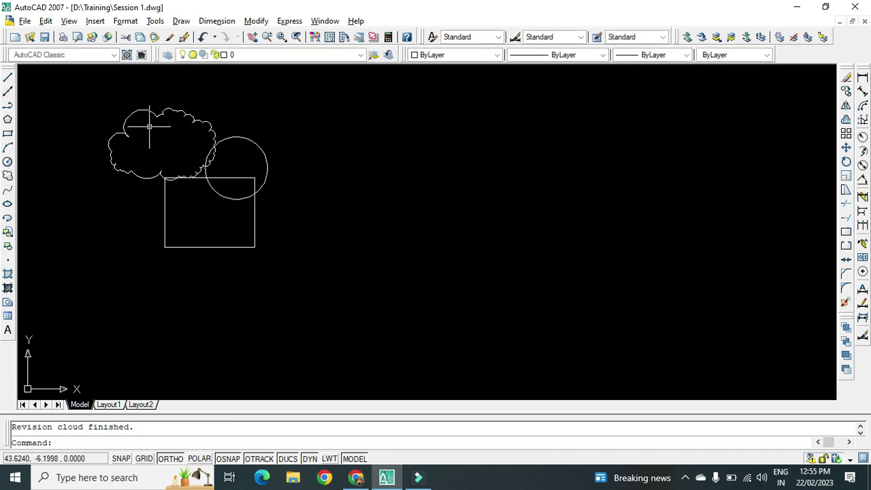
key("Escape")
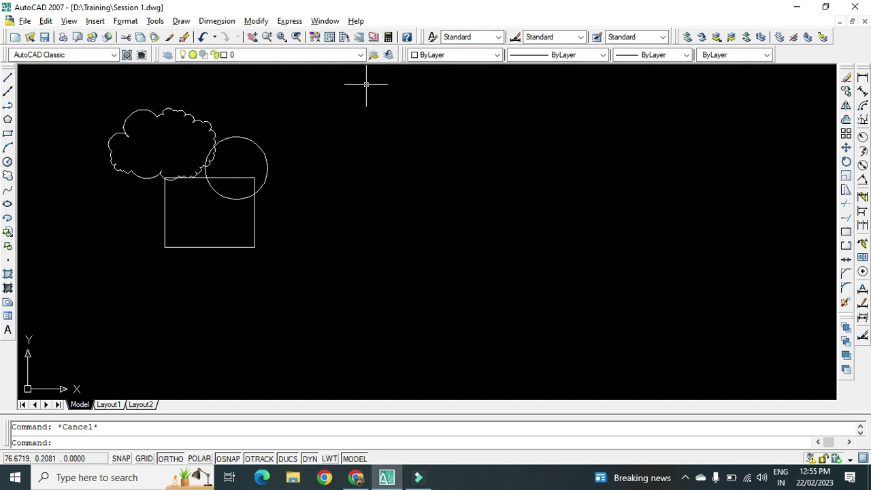
Draw a vertical line to the right of the cloud, circle and rectangle, spanning more than their combined height.
type("l")
key("Return")
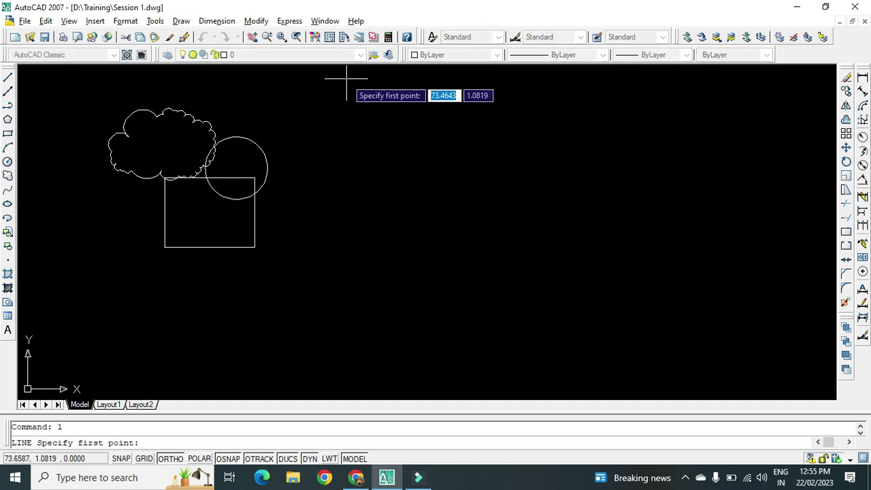
left_click(345, 79)
left_click(346, 306)
key("Return")
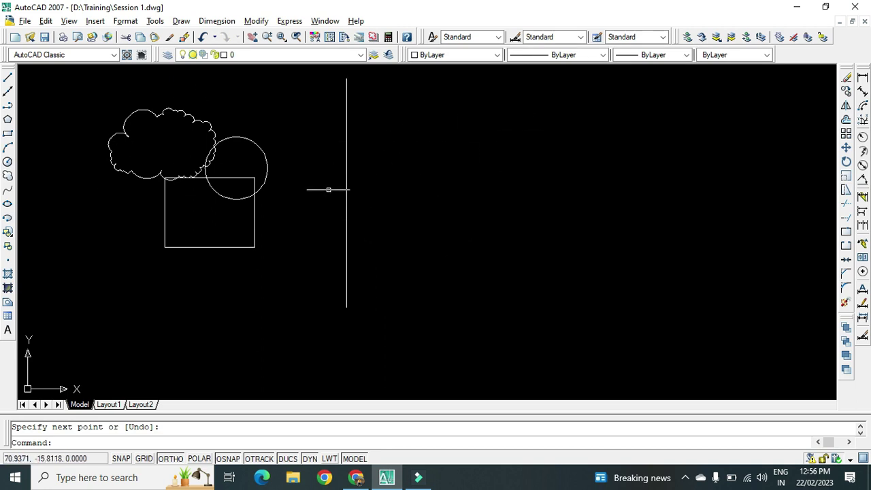
left_click(845, 107)
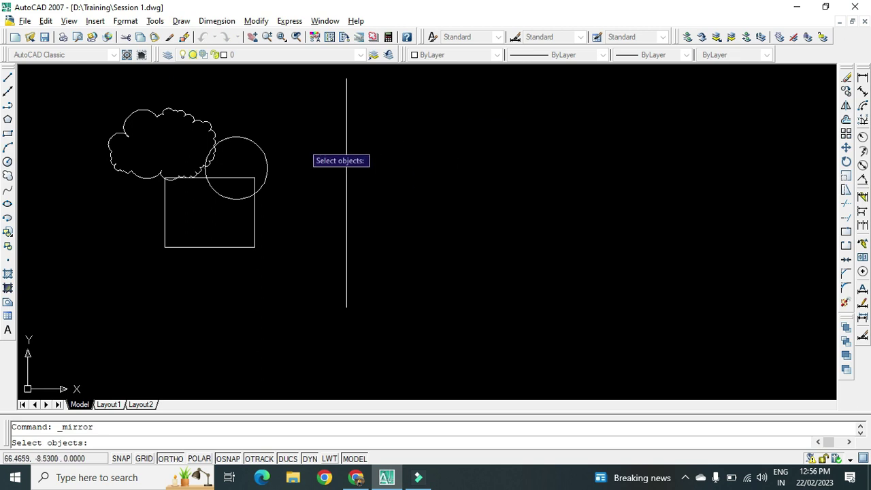
left_click(287, 81)
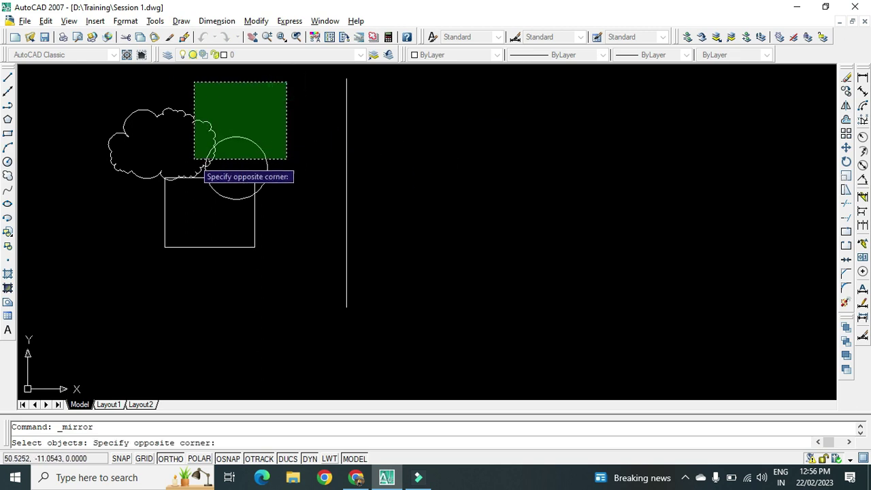
left_click(78, 277)
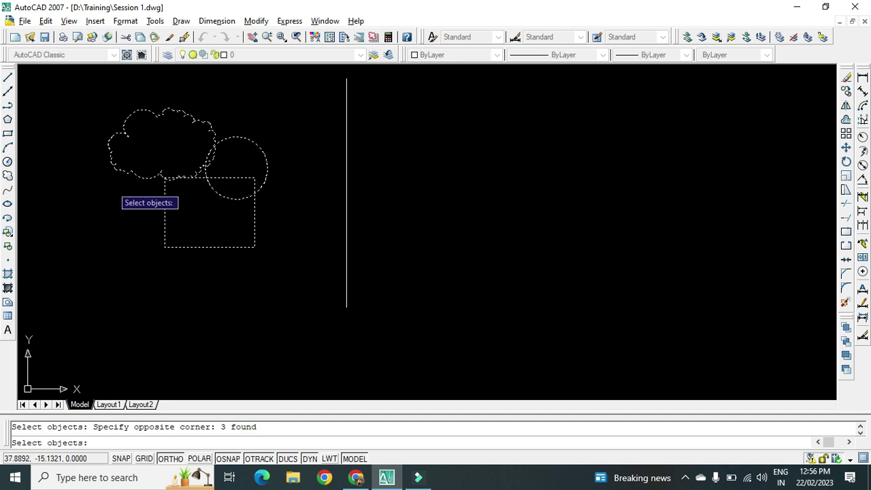
key("Escape")
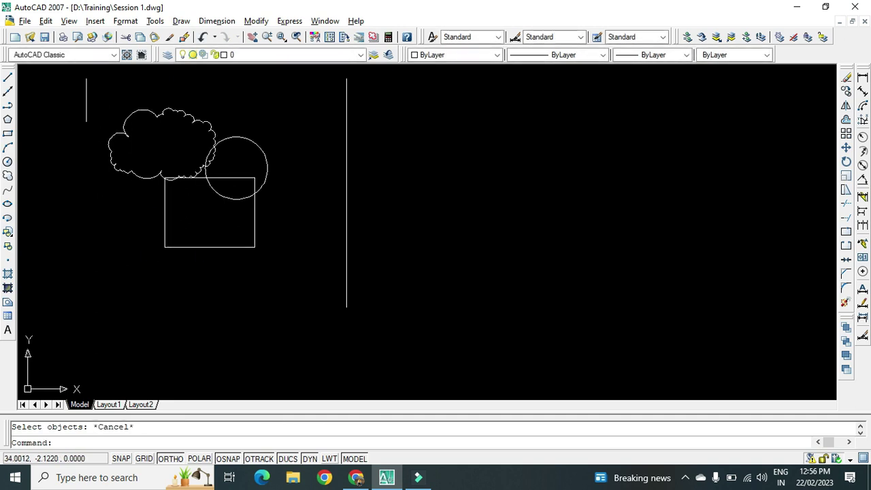
Try window selections that only partly cover the circle and rectangle, varying their extent over the cloud, and clear the selection.
left_click(75, 91)
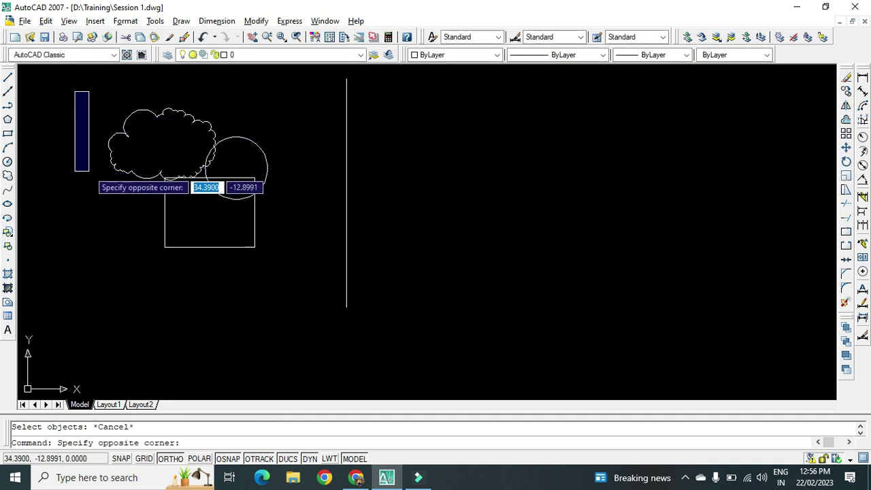
left_click(181, 265)
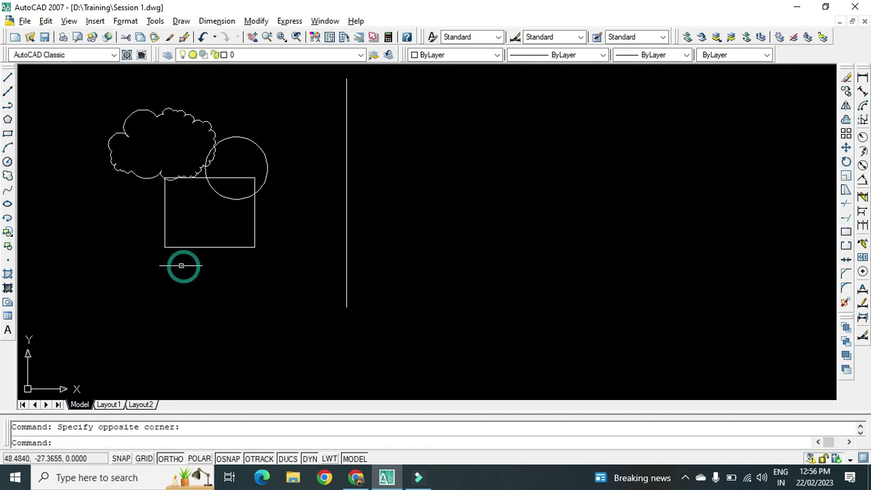
left_click(110, 91)
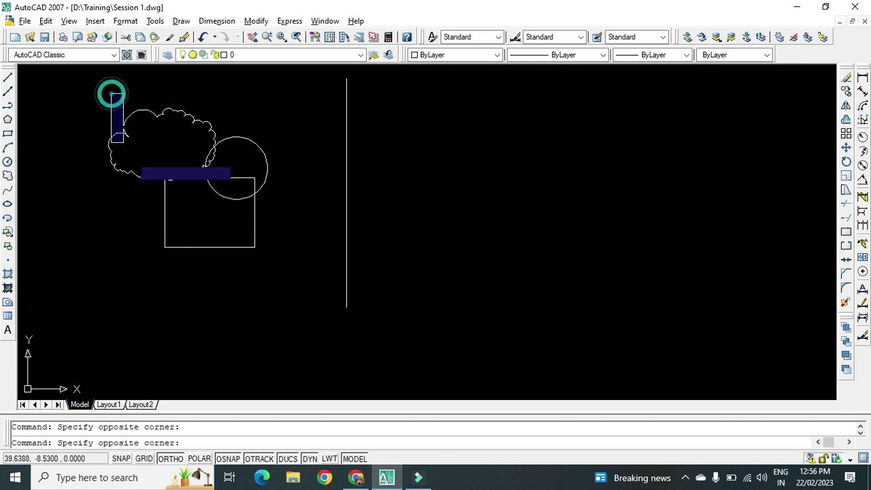
left_click(183, 259)
left_click(74, 84)
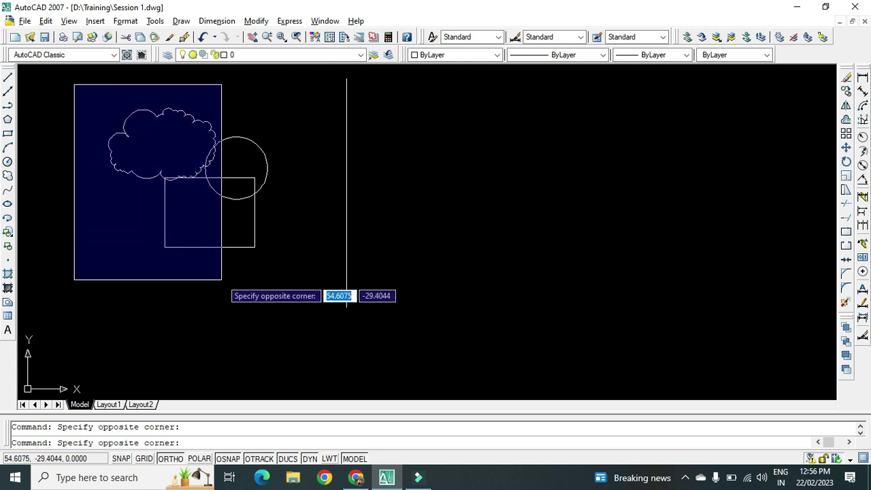
left_click(222, 279)
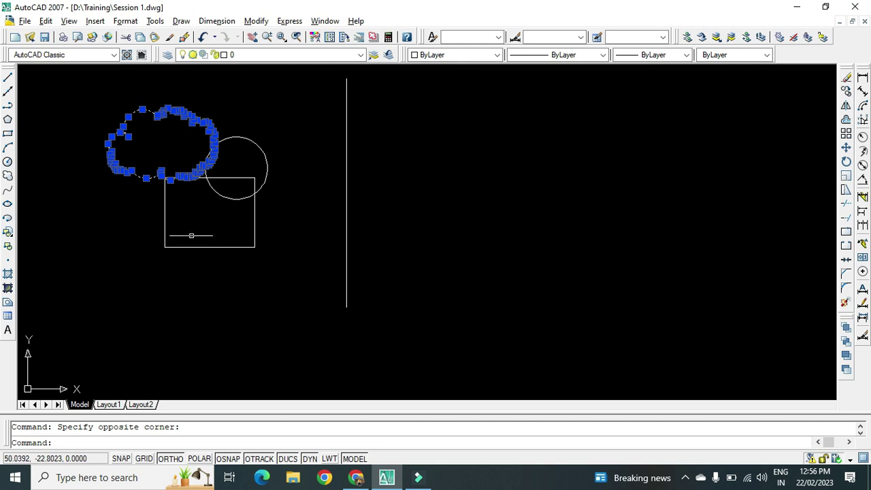
key("Escape")
left_click(92, 87)
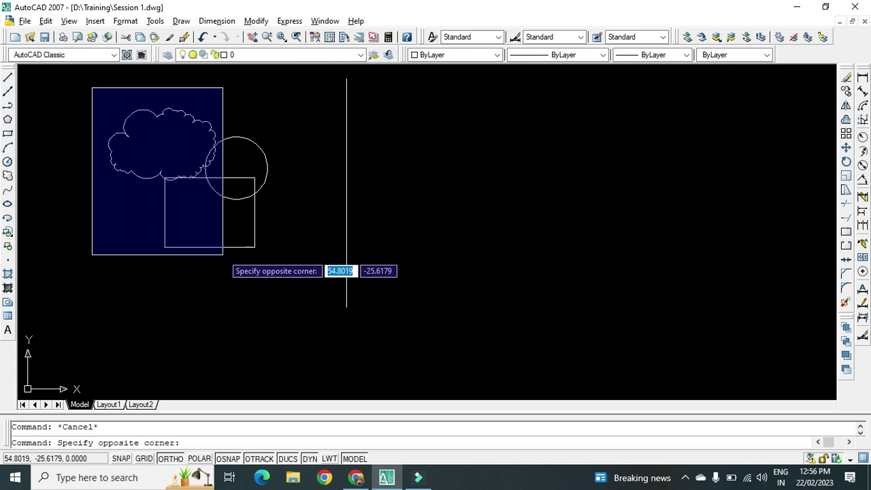
left_click(223, 254)
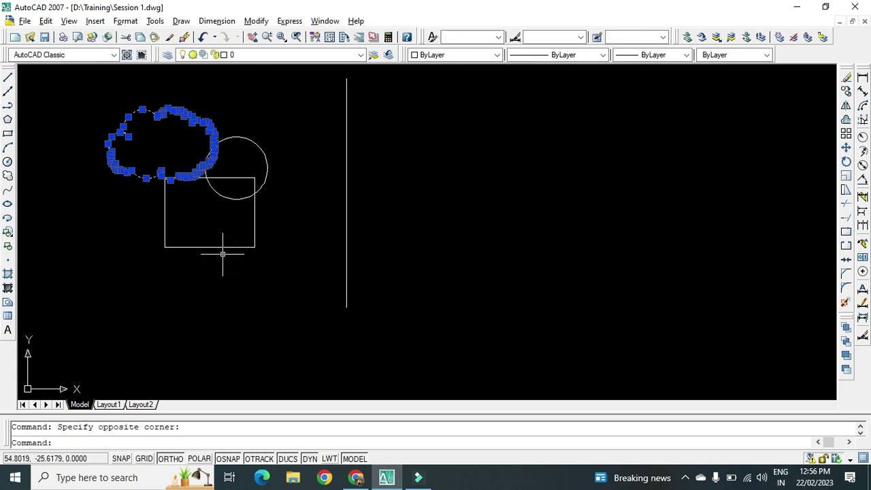
key("Escape")
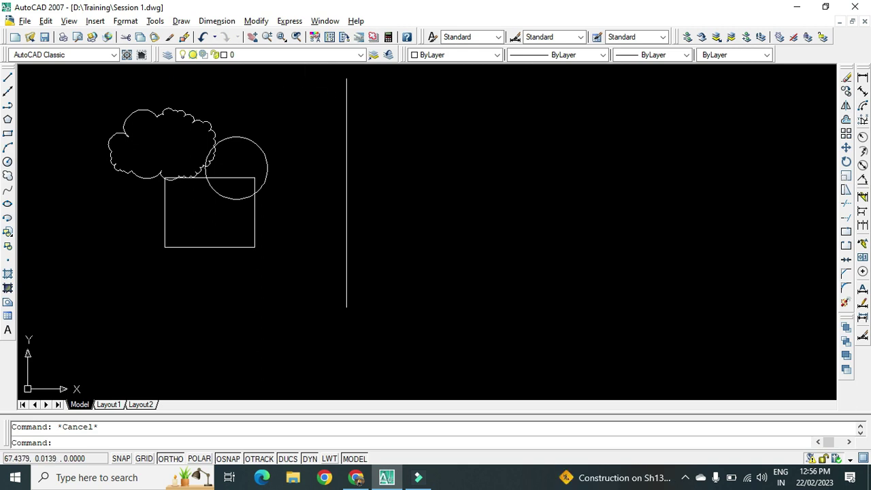
Try crossing selections that cut through the cloud and rectangle and cover the circle, clearing the selection each time.
left_click(306, 86)
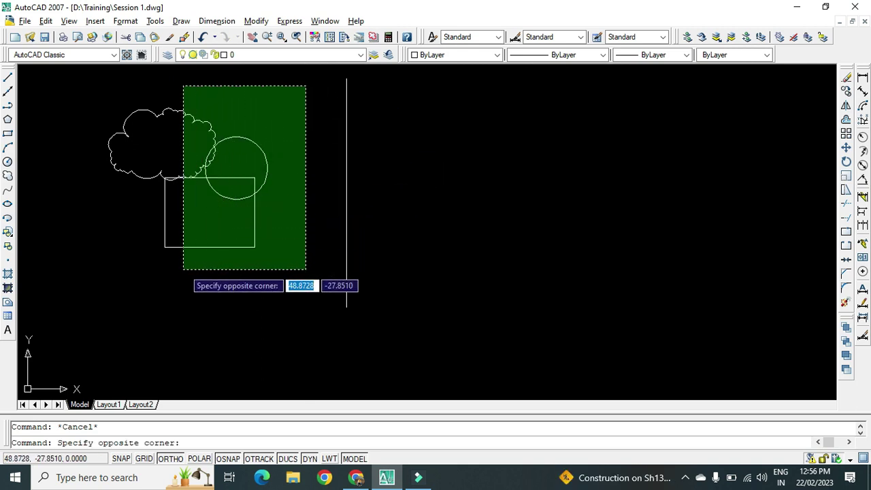
left_click(183, 269)
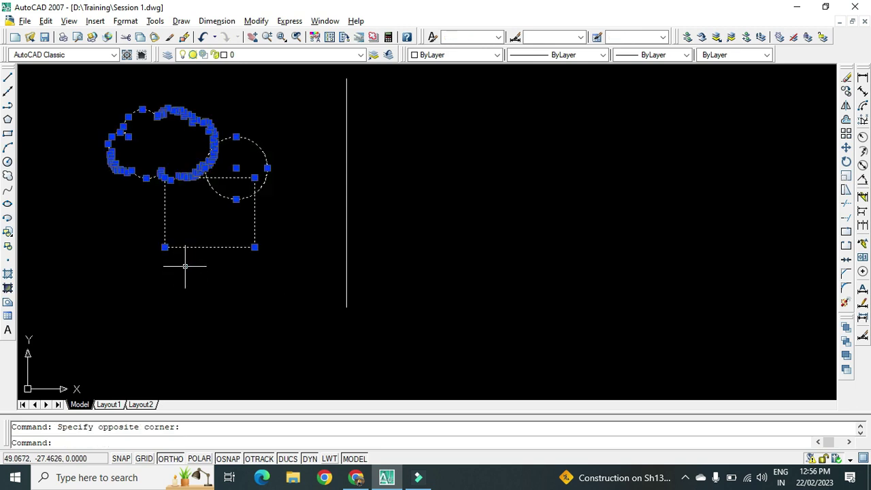
key("Escape")
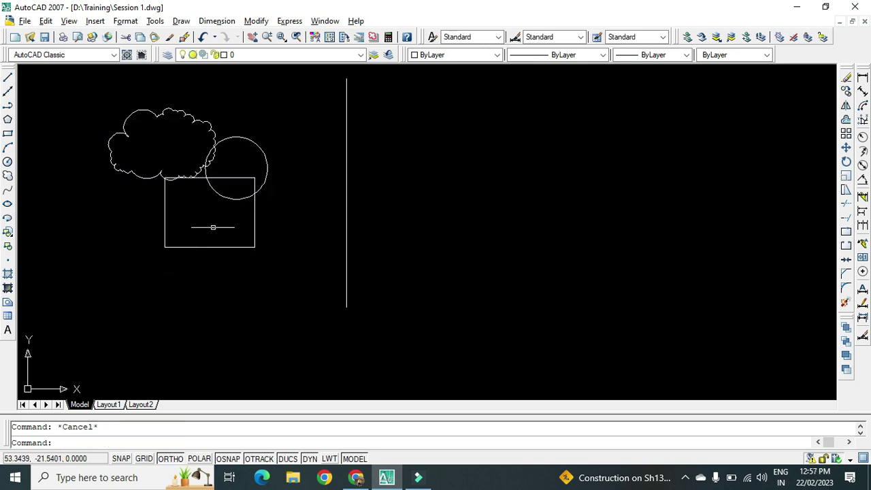
left_click(301, 100)
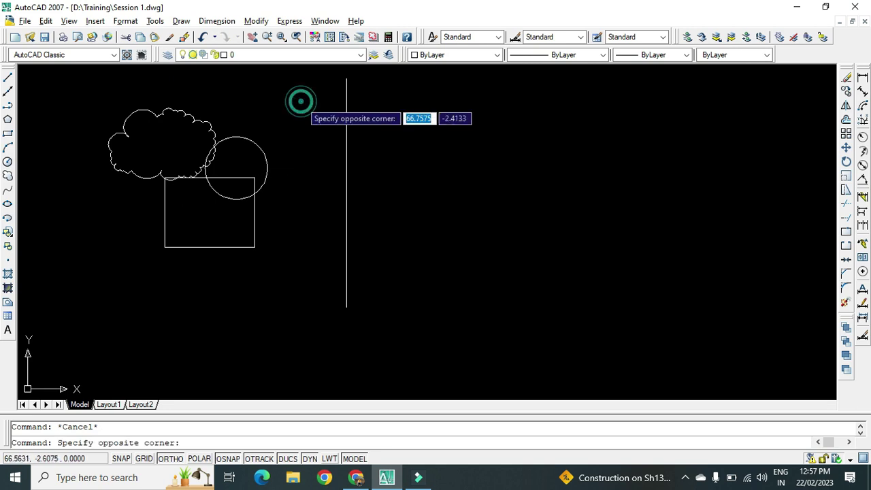
left_click(162, 281)
key("Escape")
Try successively larger window selections until one fully encloses the cloud, circle and rectangle, clearing the selection each time.
left_click(78, 75)
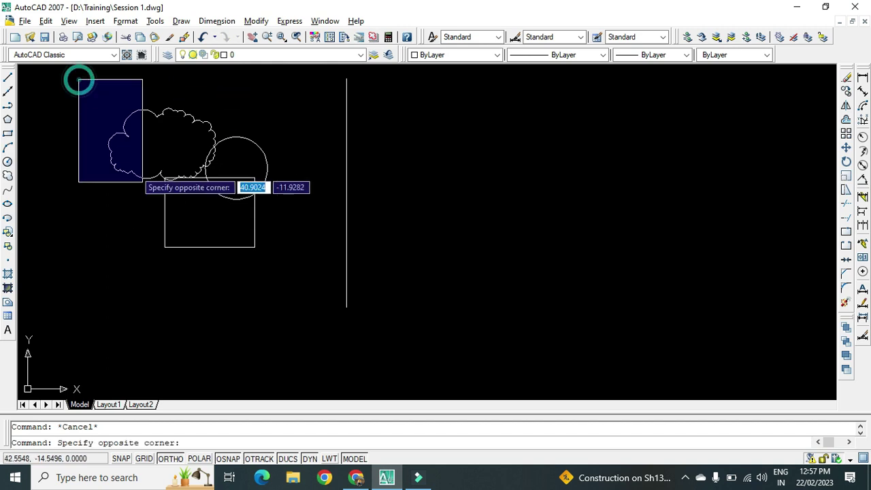
left_click(252, 299)
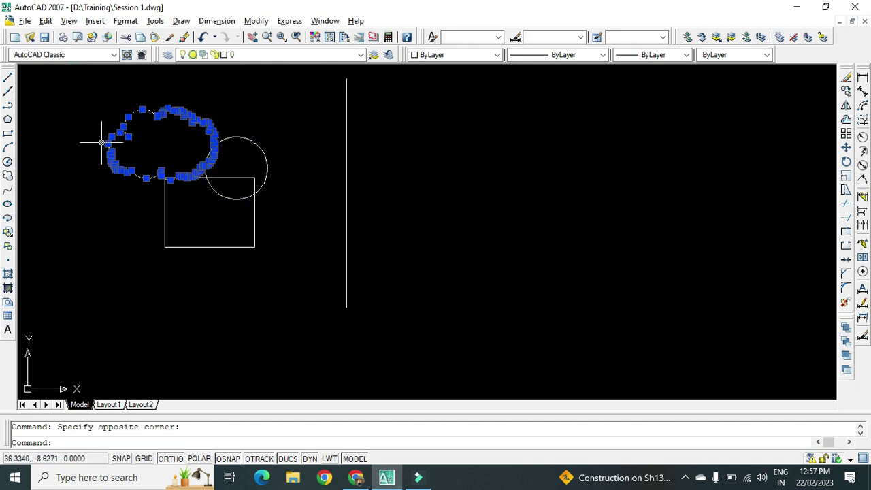
key("Escape")
left_click(87, 89)
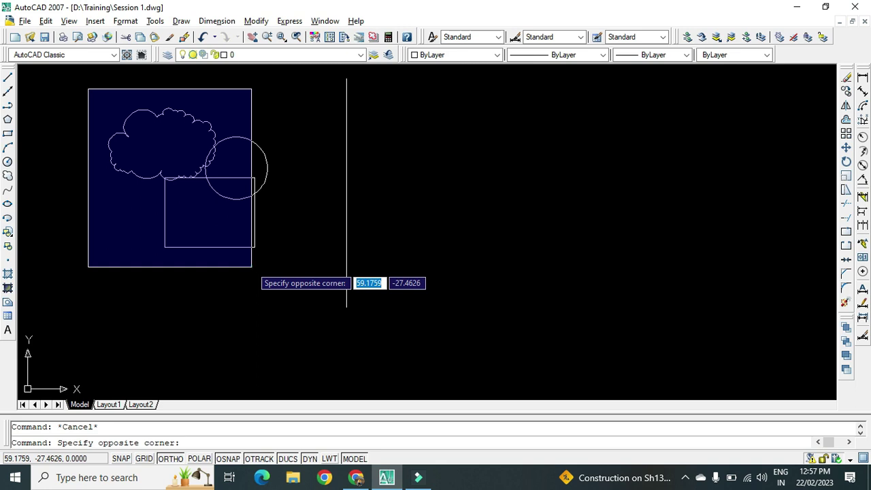
left_click(251, 266)
key("Escape")
left_click(79, 82)
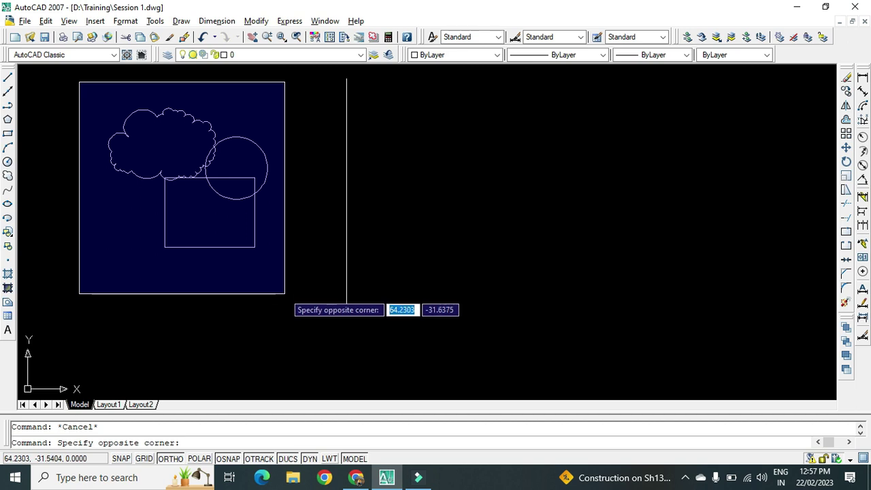
left_click(284, 294)
key("Escape")
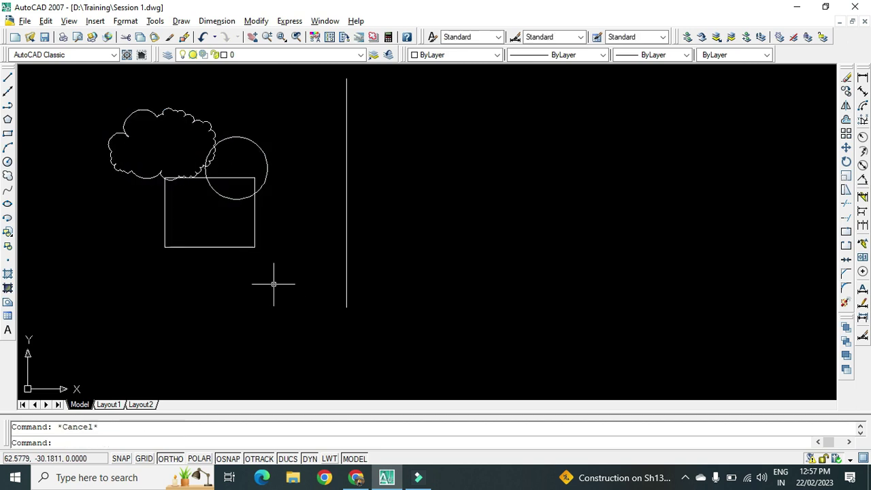
Select the cloud, circle and rectangle with a crossing selection that ends inside the rectangle, and clear the selection.
left_click(303, 96)
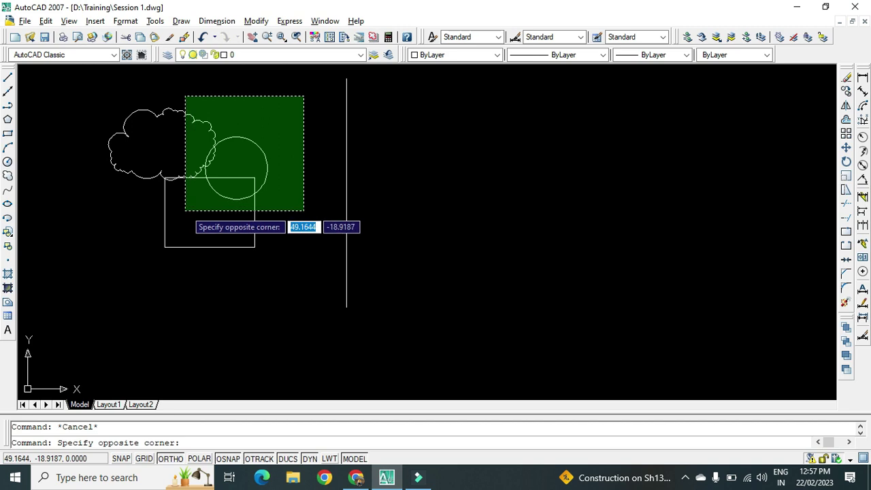
left_click(185, 211)
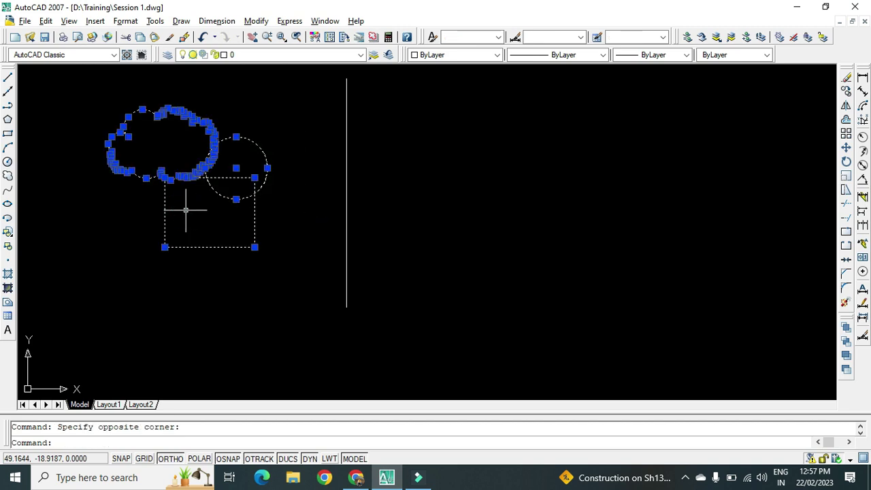
key("Escape")
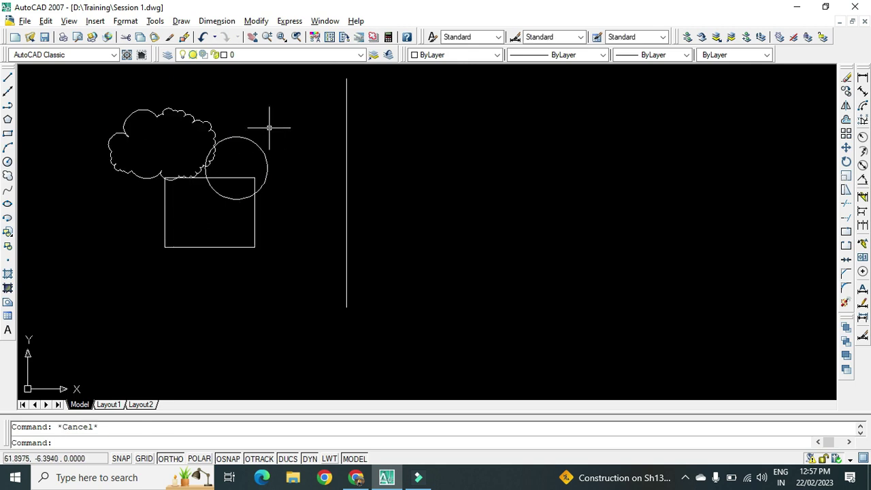
Mirror the cloud, circle and rectangle across the vertical line while keeping the source objects, and undo the mirror.
left_click(846, 107)
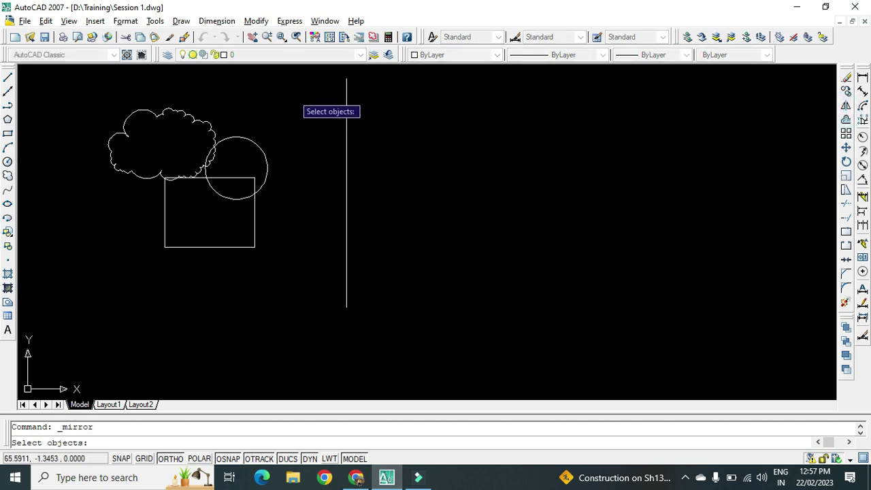
left_click(305, 89)
left_click(187, 214)
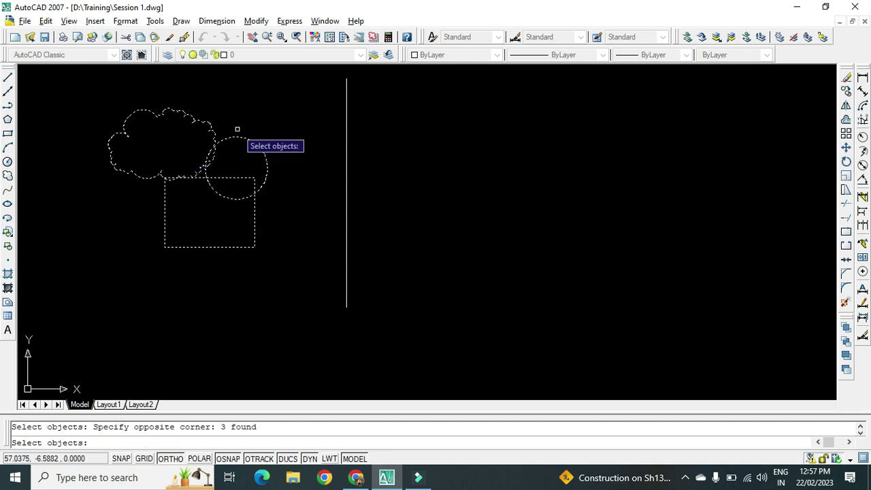
key("Return")
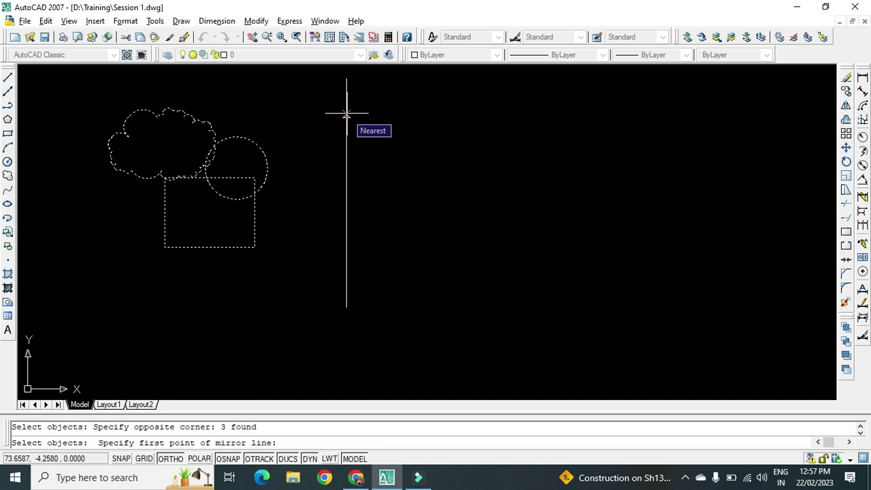
left_click(347, 78)
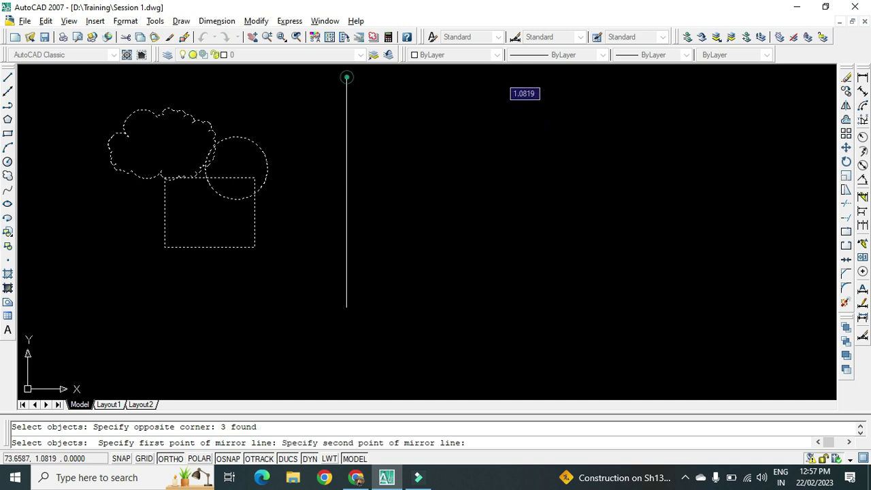
left_click(347, 95)
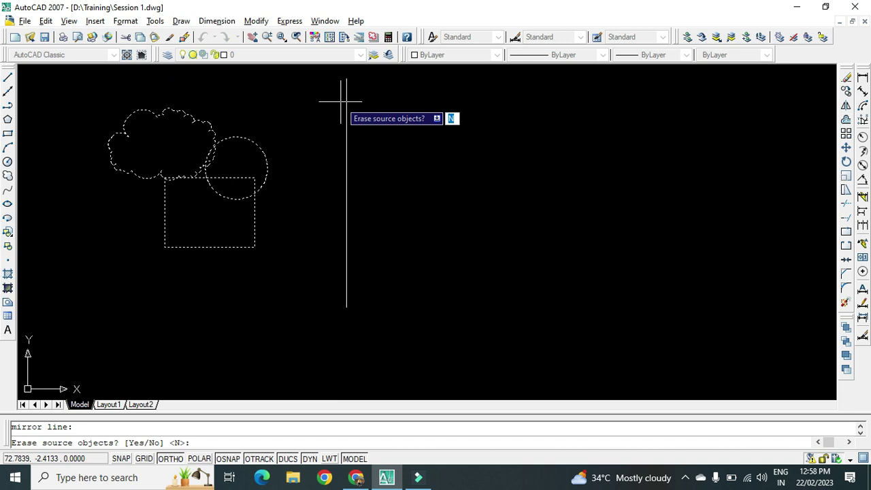
type("n")
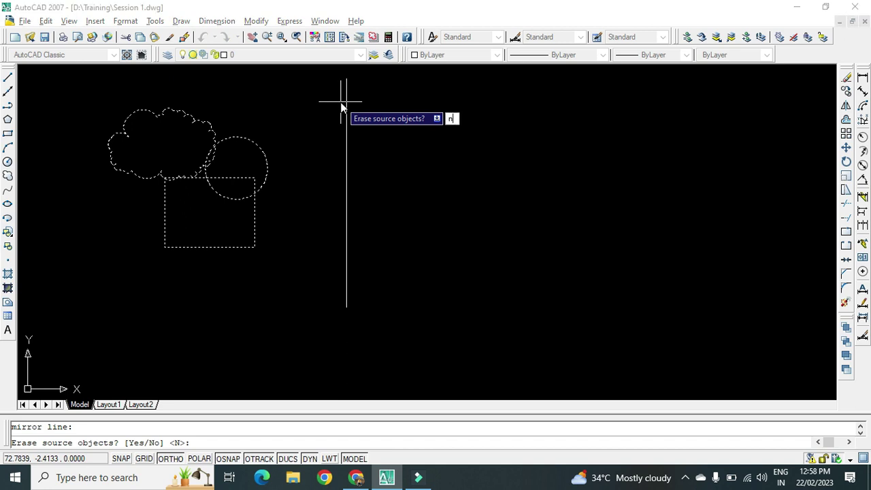
key("Return")
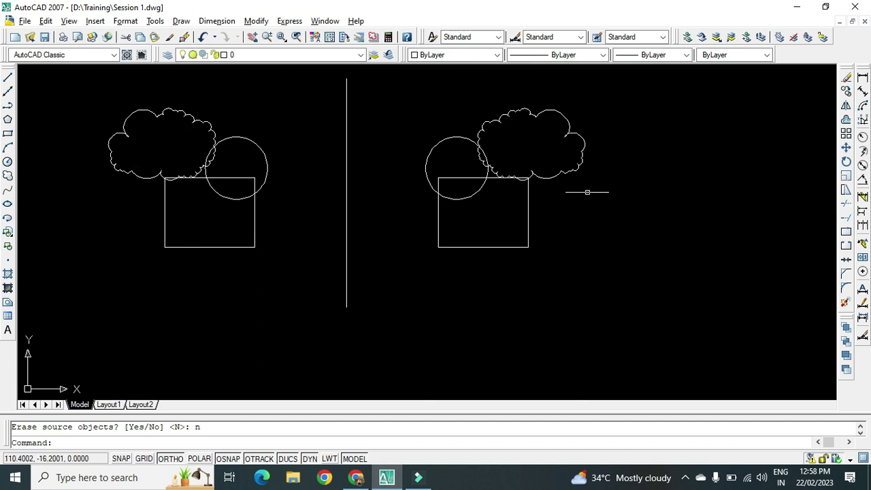
left_click(202, 36)
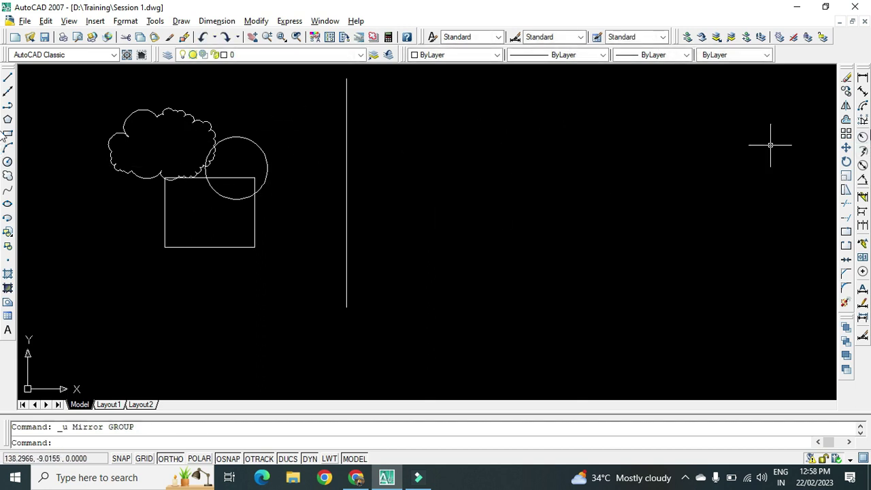
Mirror the cloud, circle and rectangle across the vertical line with the source objects erased, and undo the mirror.
left_click(846, 106)
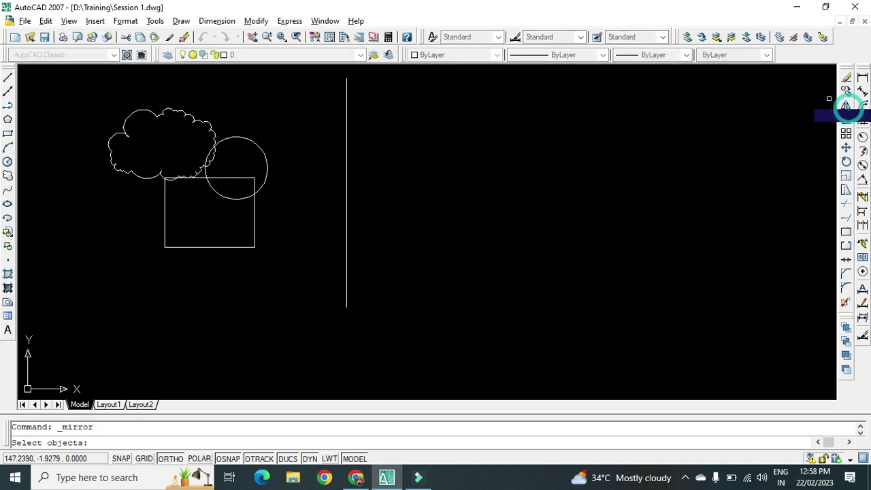
left_click(295, 107)
left_click(211, 208)
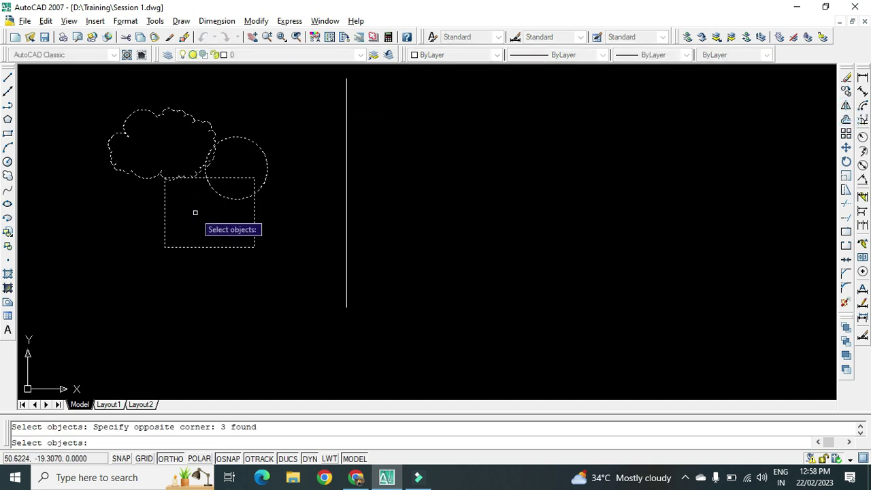
key("Return")
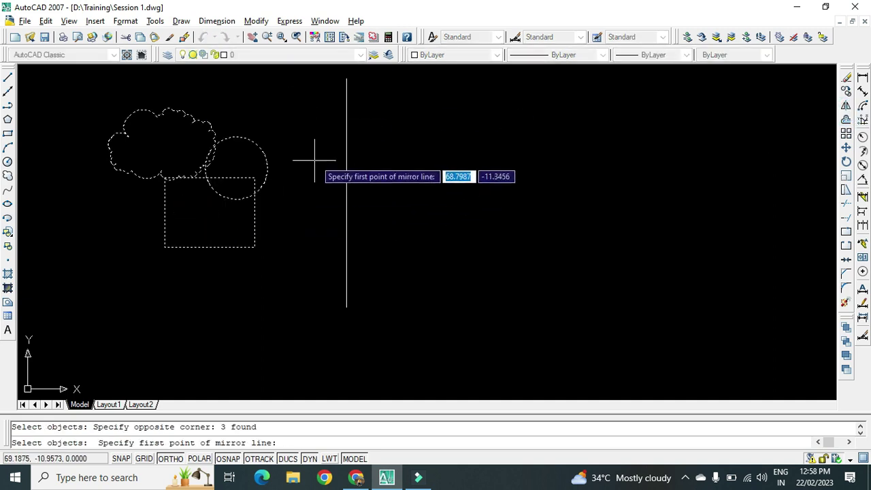
left_click(348, 123)
left_click(345, 173)
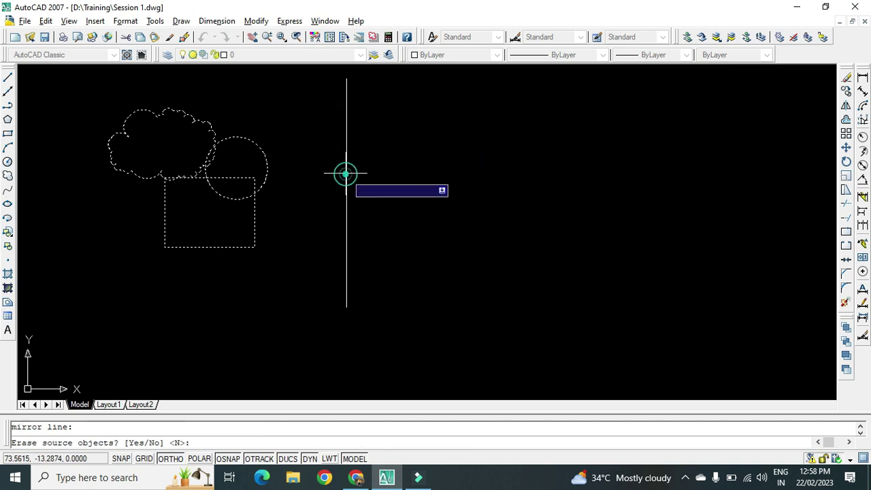
type("y")
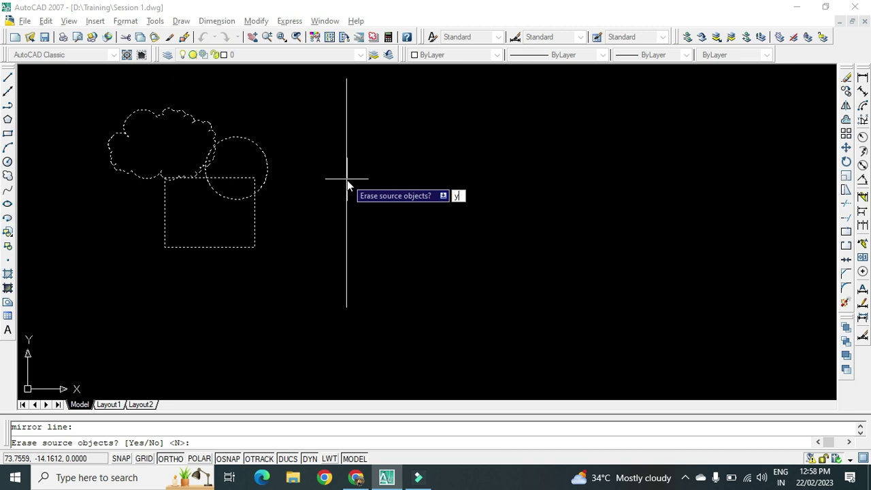
key("Return")
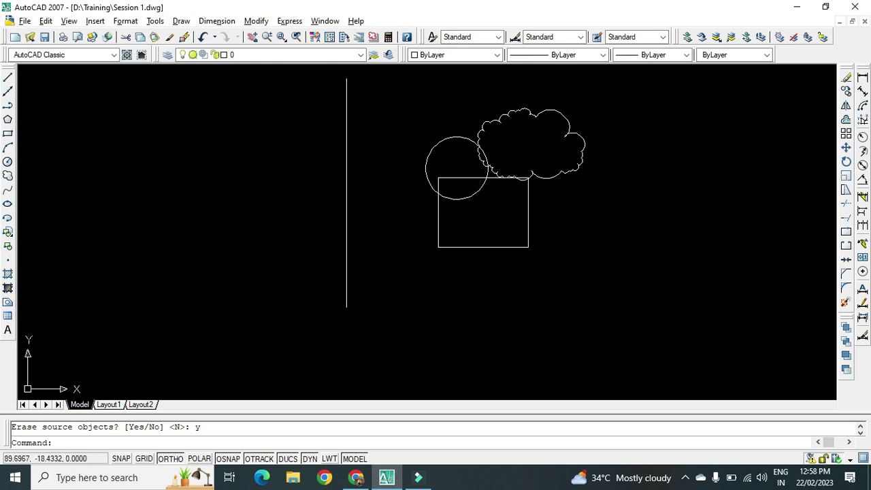
key("ctrl+z")
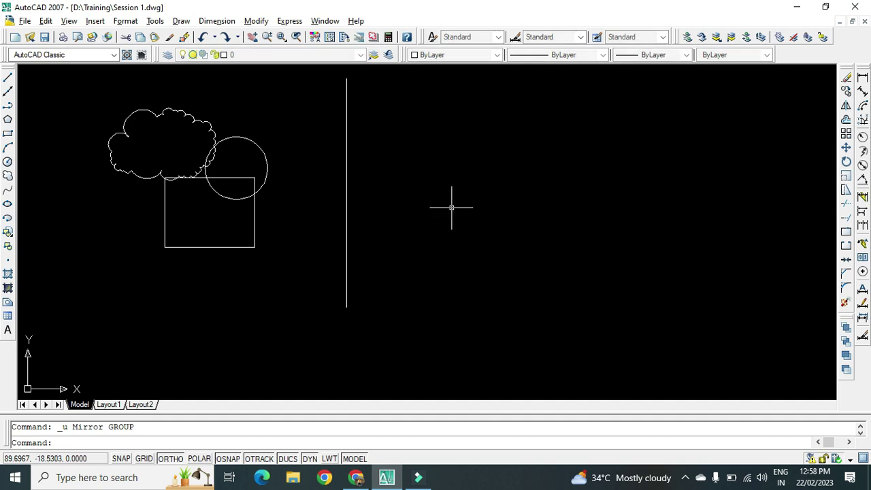
key("Escape")
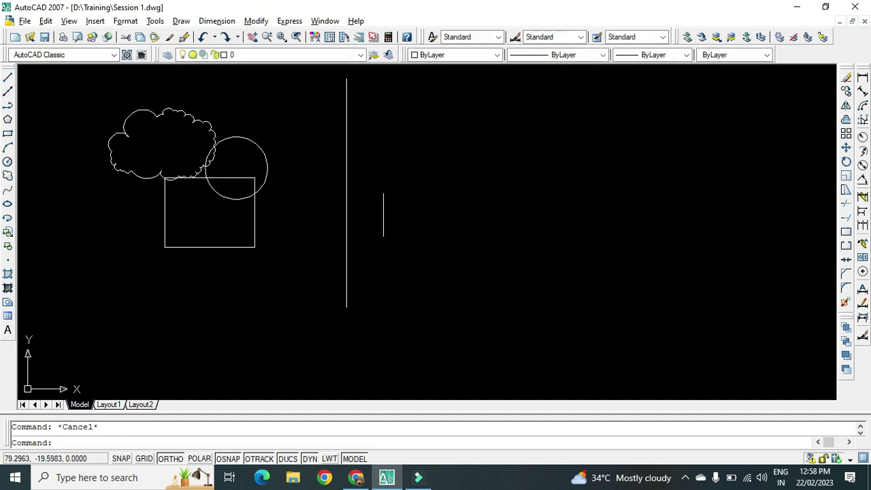
Mirror the cloud, circle and rectangle across the vertical line, accepting the default of not erasing the source objects.
type("mi")
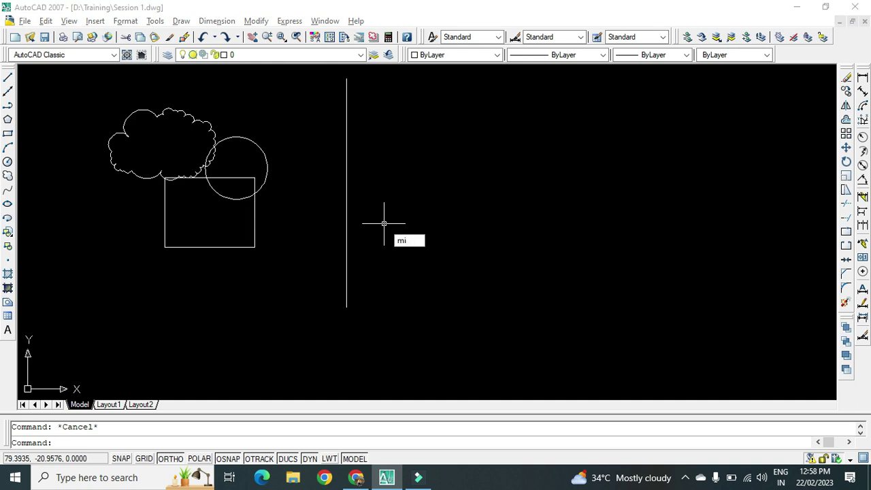
key("Return")
left_click(291, 97)
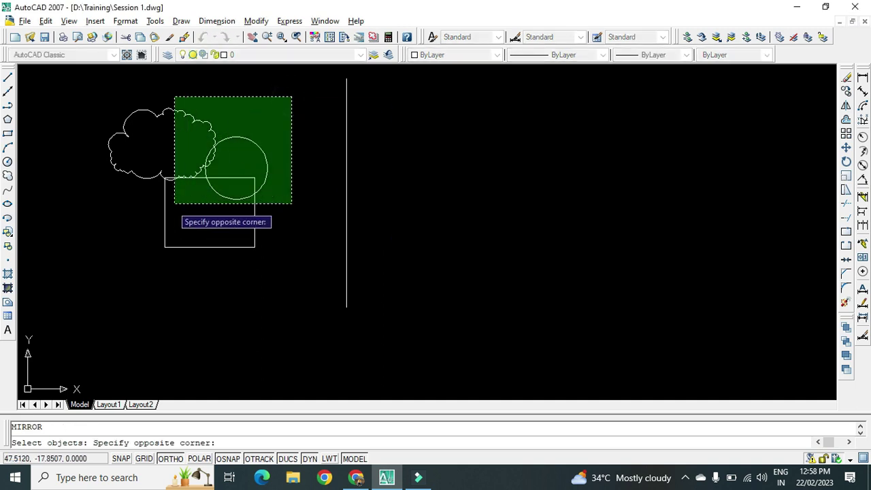
left_click(171, 208)
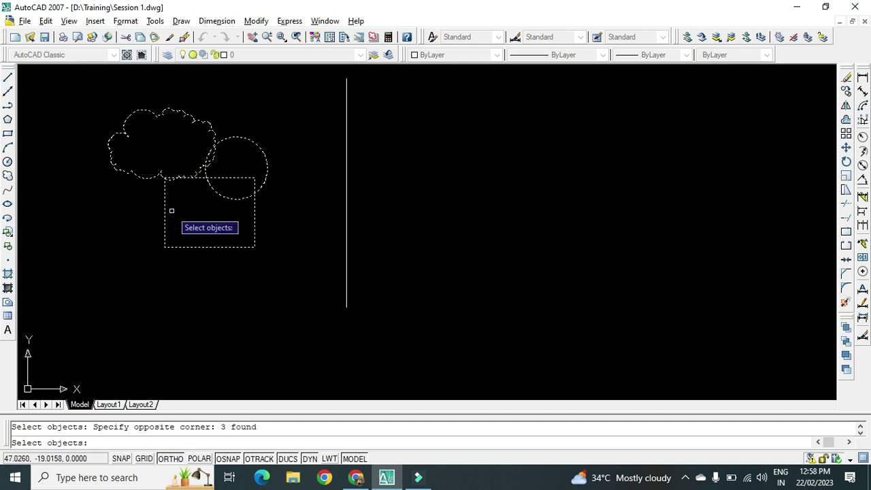
key("Return")
left_click(346, 120)
left_click(347, 175)
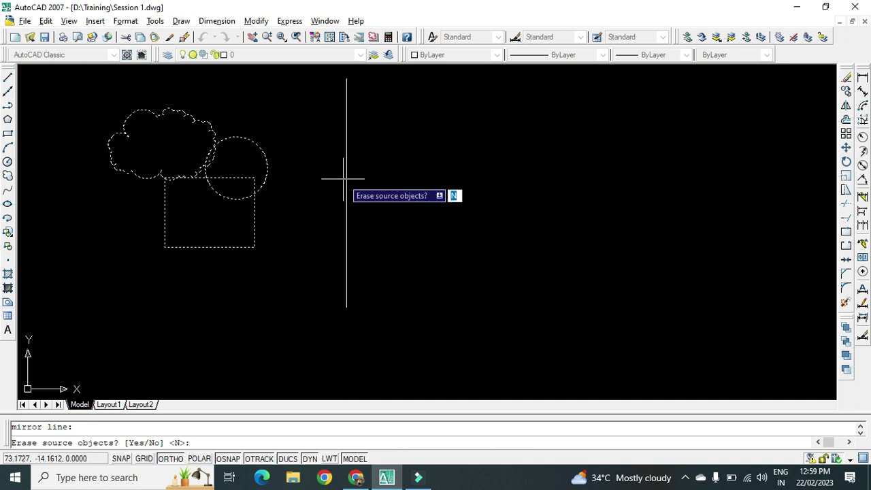
key("Return")
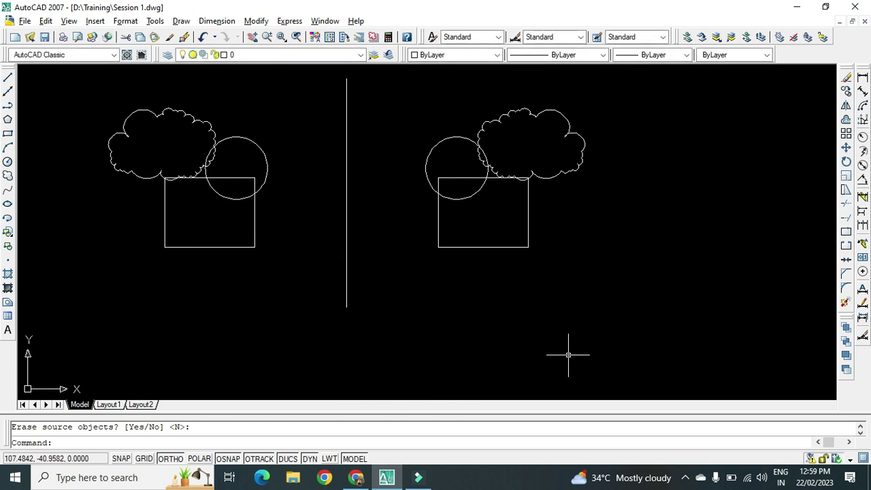
left_click(685, 477)
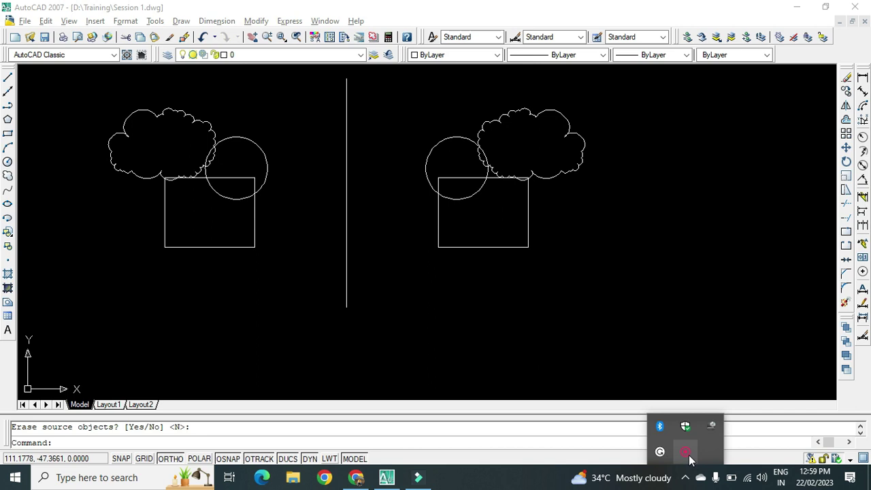
left_click(515, 295)
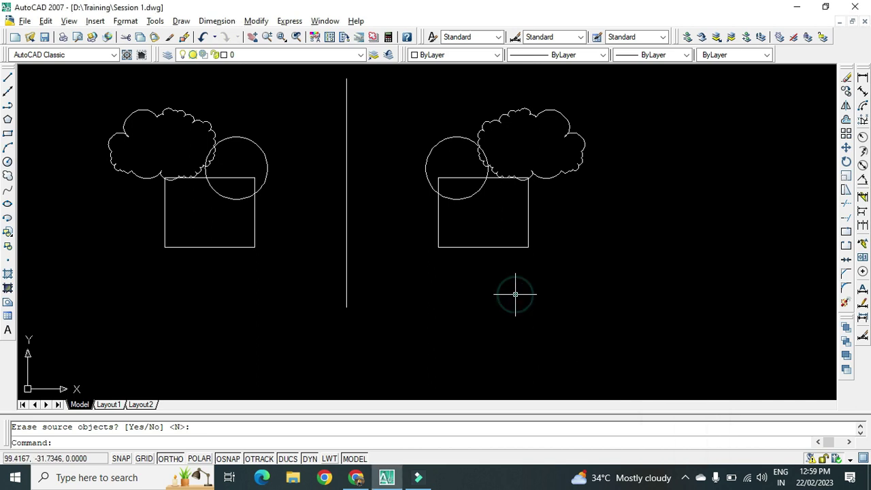
left_click(685, 478)
Erase all objects from the drawing, including both sets of shapes and the vertical line.
key("ctrl+a")
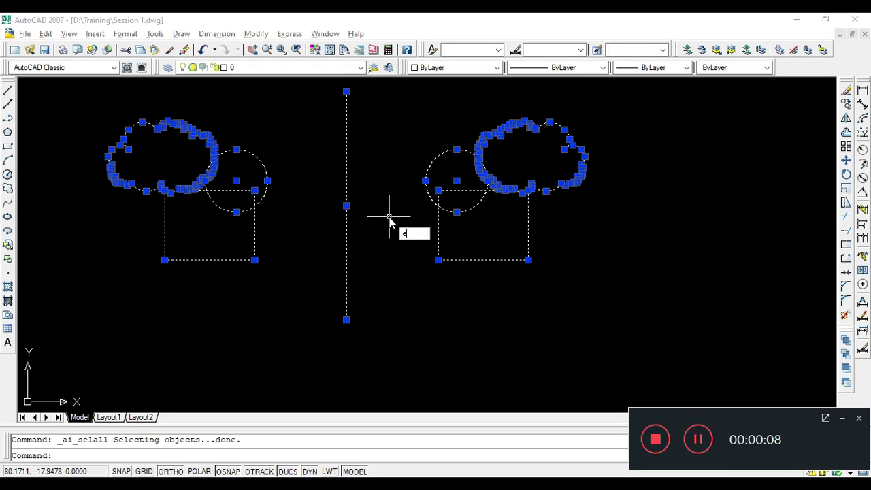
key("Delete")
key("Escape")
Draw a circle with a radius of about 9 units in the empty drawing and erase it.
type("c")
key("Return")
left_click(271, 207)
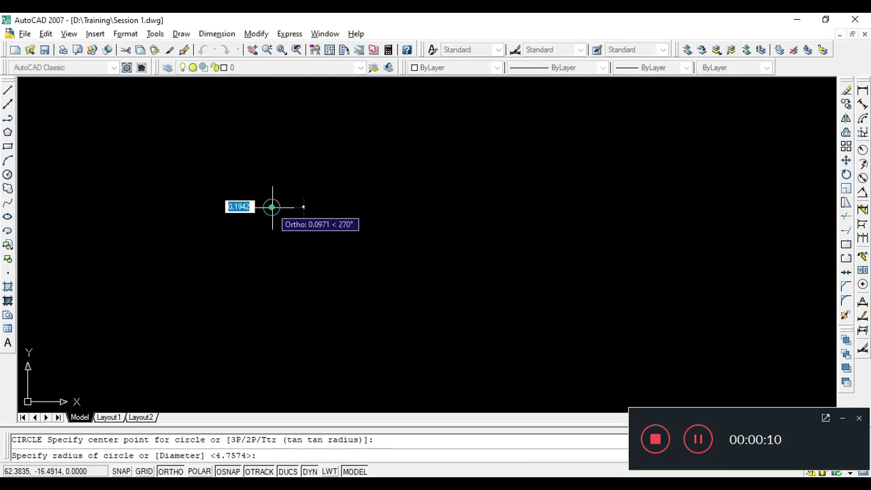
left_click(320, 266)
key("Escape")
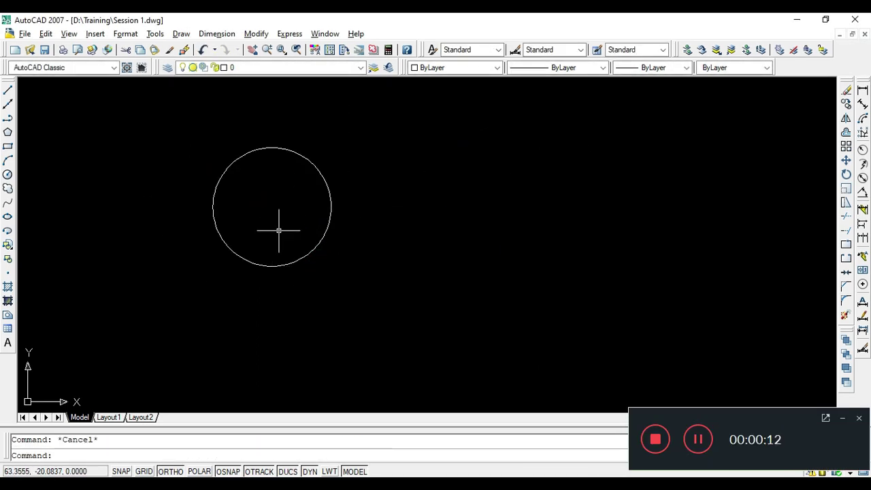
key("ctrl+a")
key("Delete")
key("Escape")
Draw a circle with a radius of 20 units in the empty drawing area.
type("c")
key("Return")
left_click(281, 217)
type("20")
key("Return")
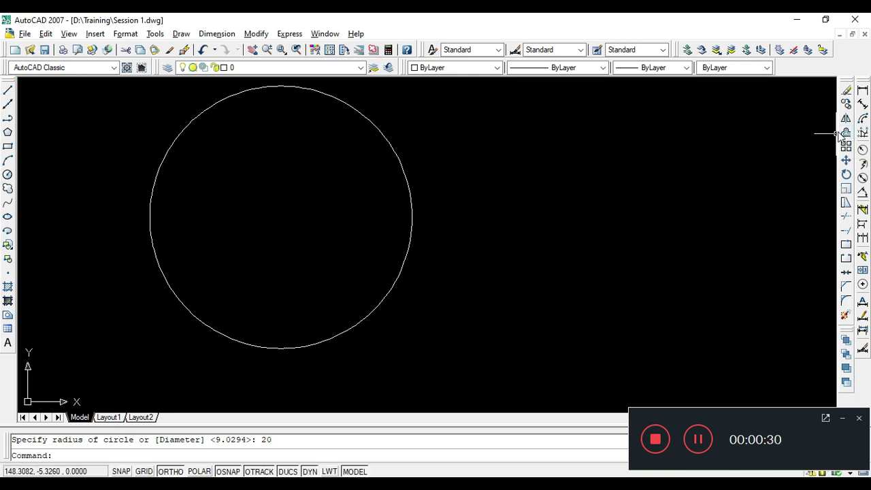
left_click(841, 419)
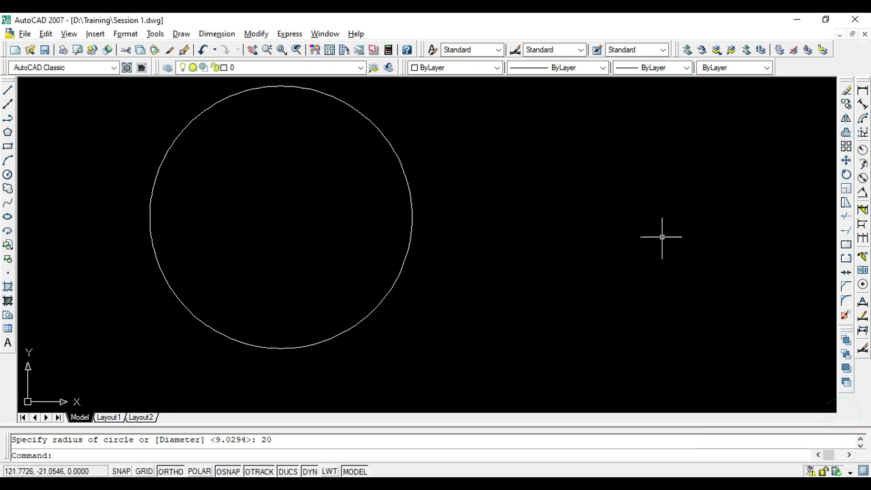
Offset the 20-unit-radius circle by 2 units, once to the inside and once to the outside.
left_click(845, 133)
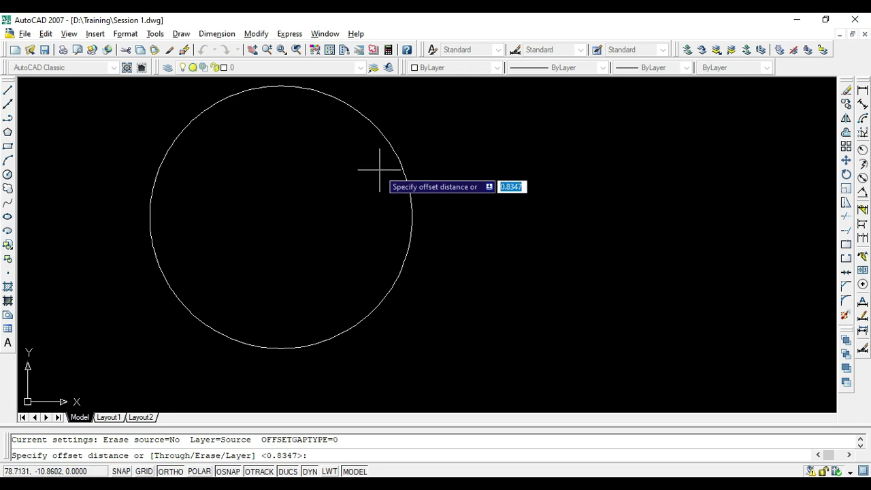
type("2")
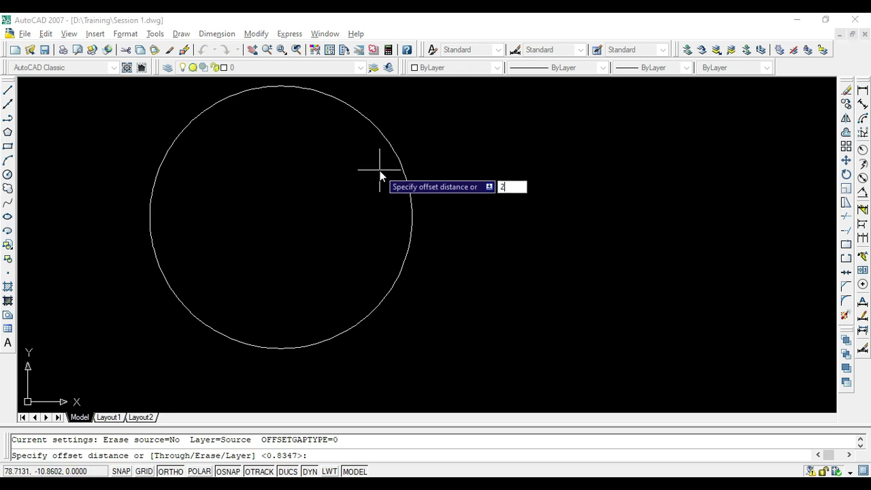
key("Return")
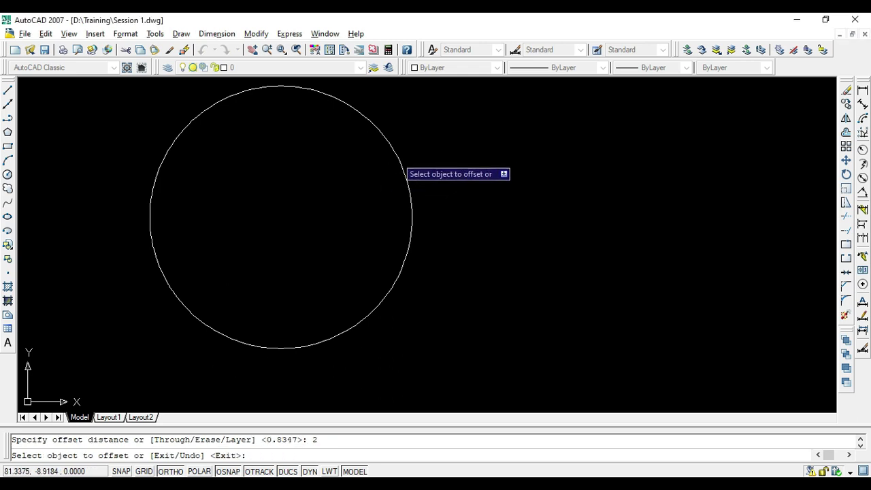
left_click(397, 159)
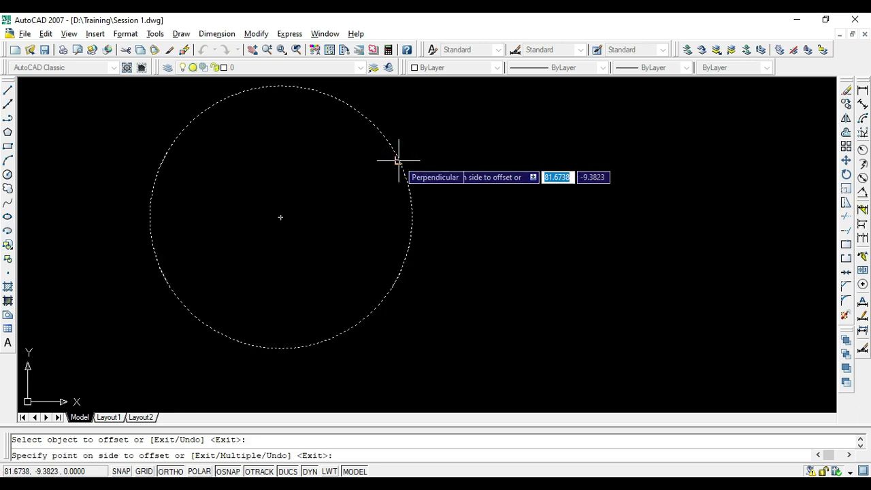
left_click(354, 181)
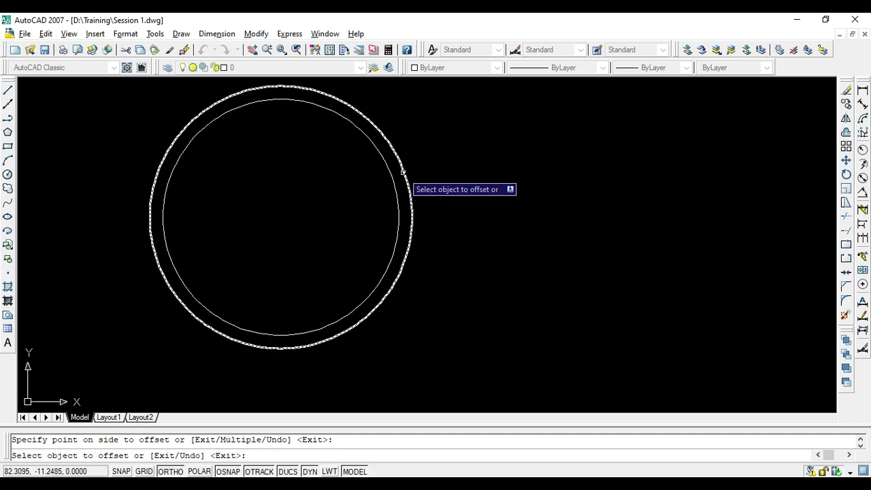
left_click(404, 172)
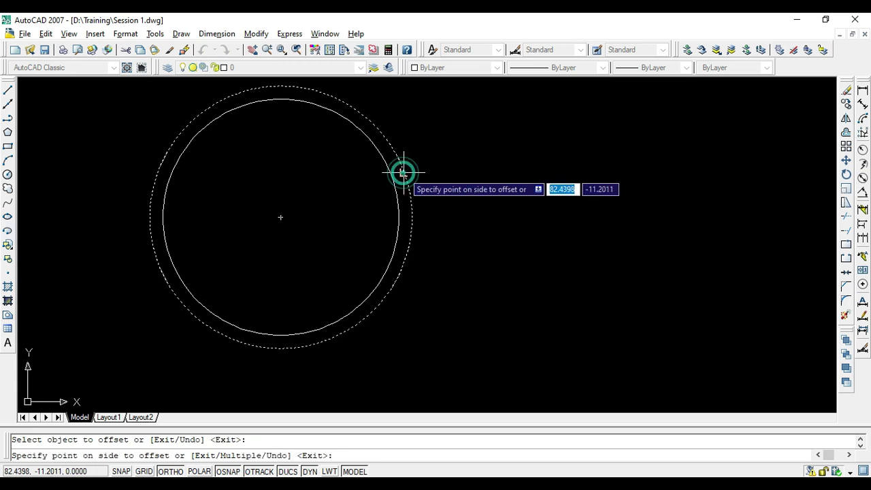
left_click(439, 169)
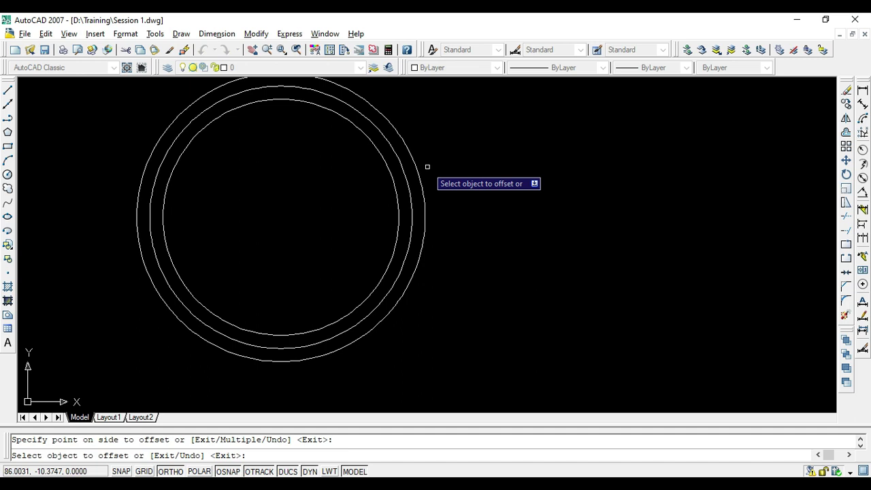
Draw a rectangle 20 units wide and about 10 units high to the right of the concentric circles.
key("Escape")
type("re")
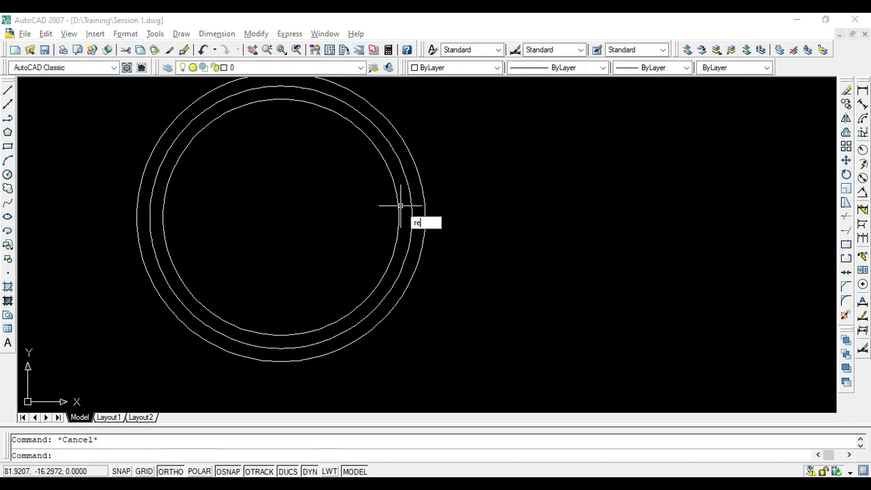
type("c")
key("Return")
left_click(535, 182)
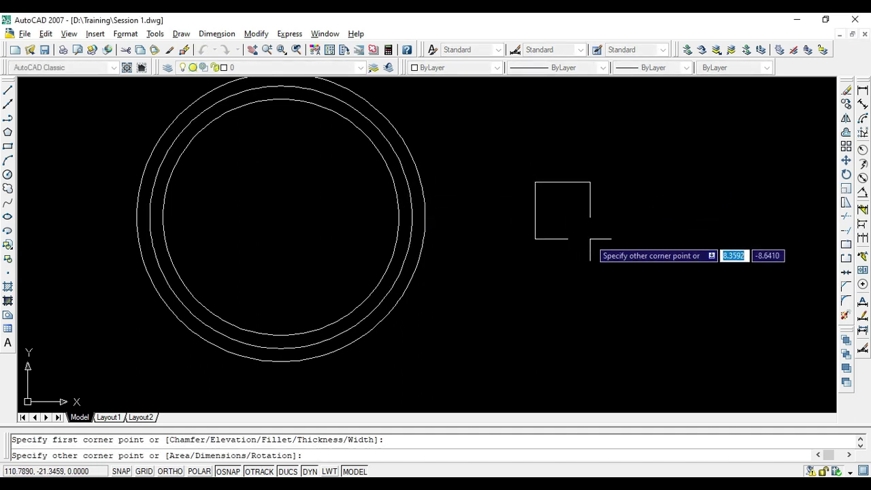
type("1")
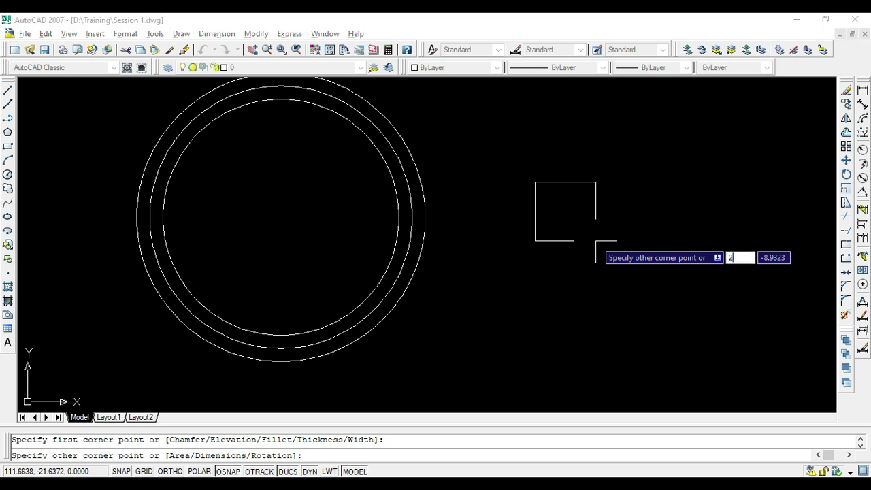
type("0")
key("Tab")
type("2")
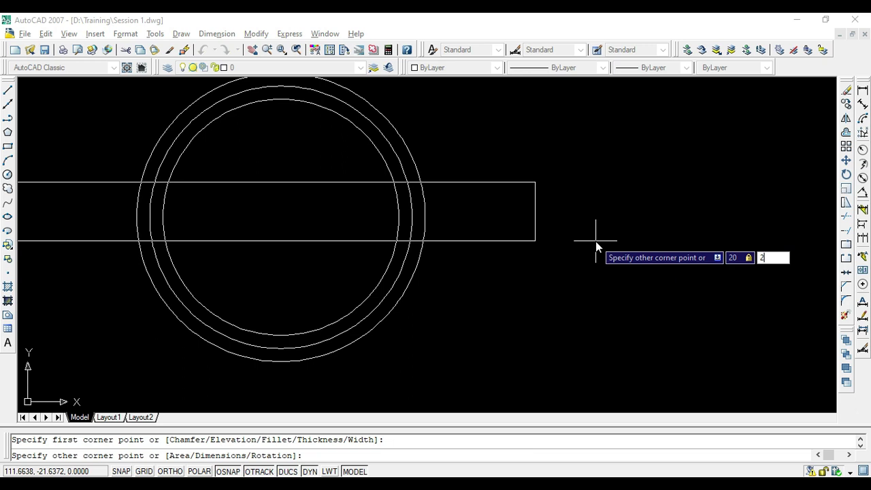
key("Return")
key("Return")
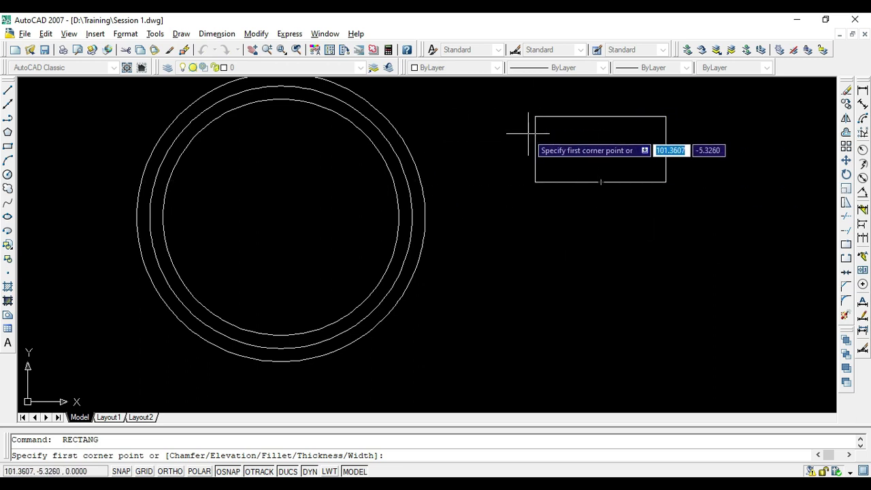
Offset the rectangle outward by 2 units four times in succession, using each new outer rectangle as the source.
left_click(845, 133)
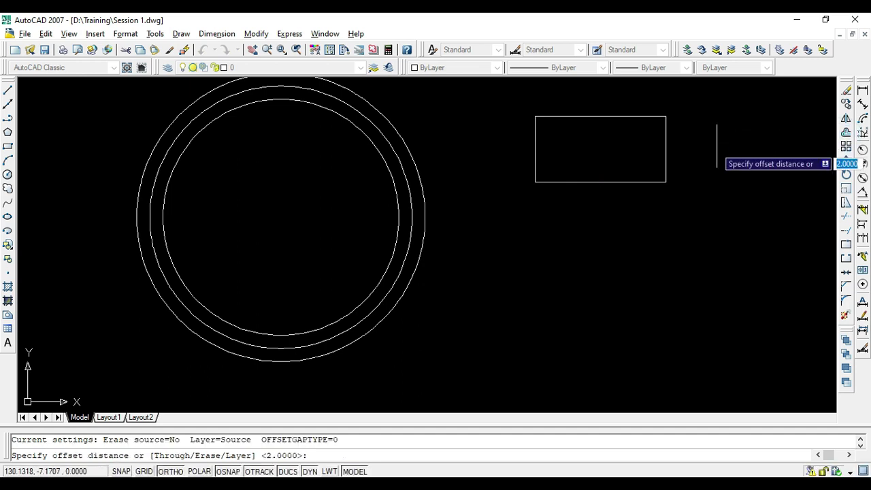
type("2")
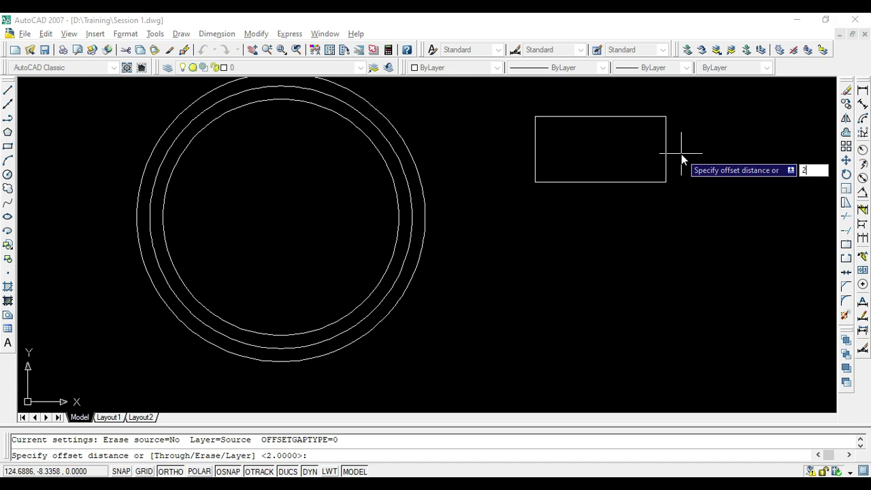
key("Return")
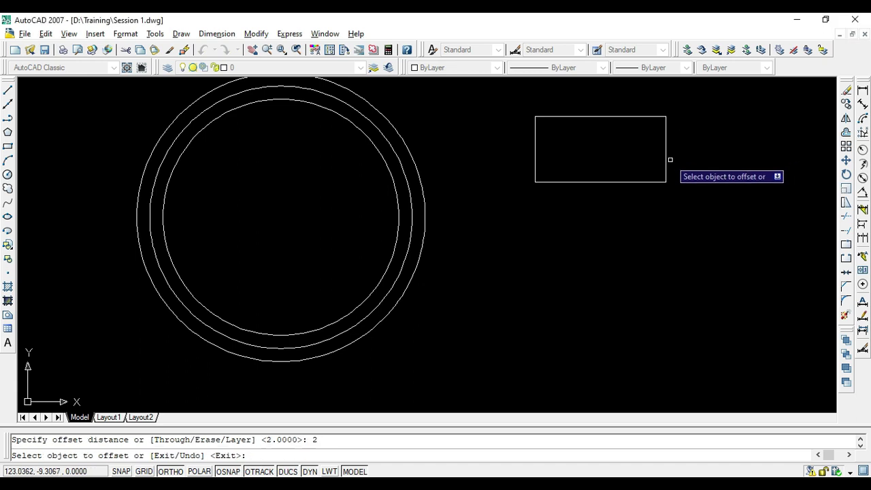
left_click(666, 165)
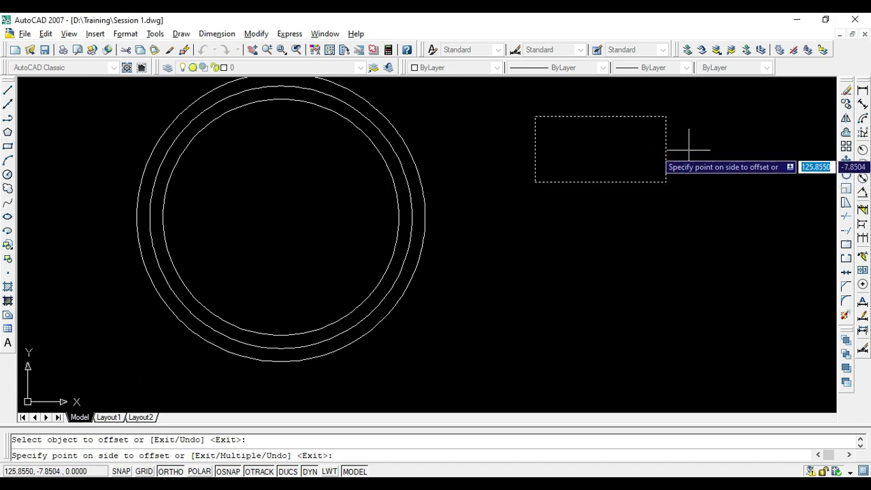
left_click(729, 150)
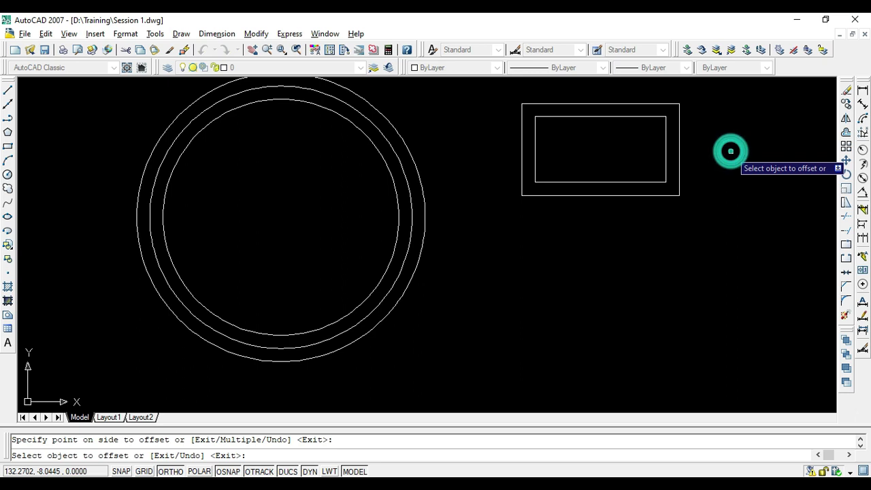
left_click(679, 158)
left_click(710, 149)
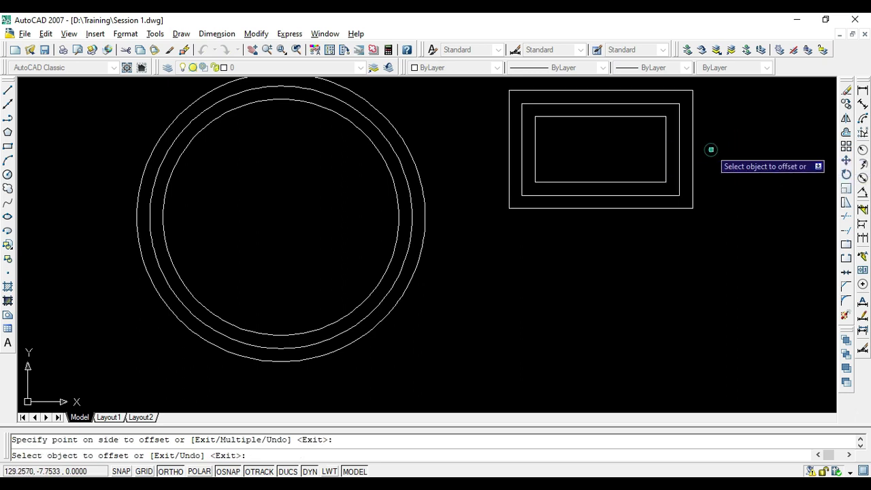
left_click(695, 149)
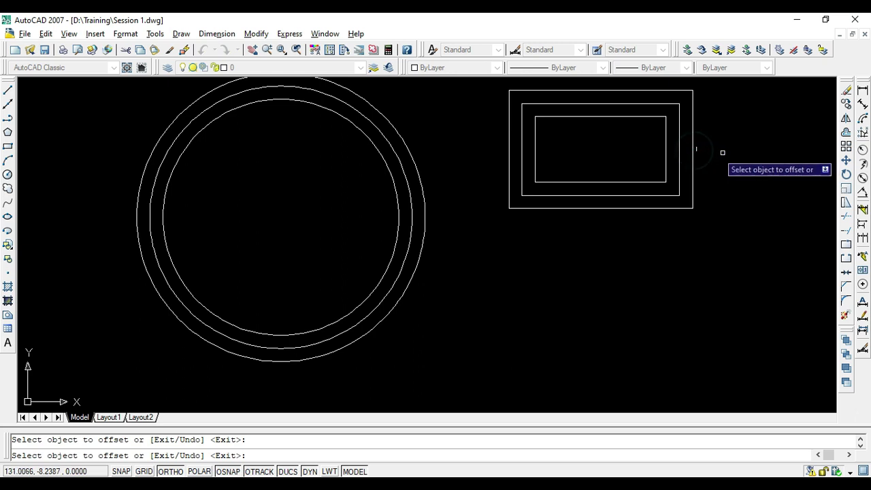
left_click(692, 160)
left_click(723, 153)
left_click(702, 161)
left_click(733, 158)
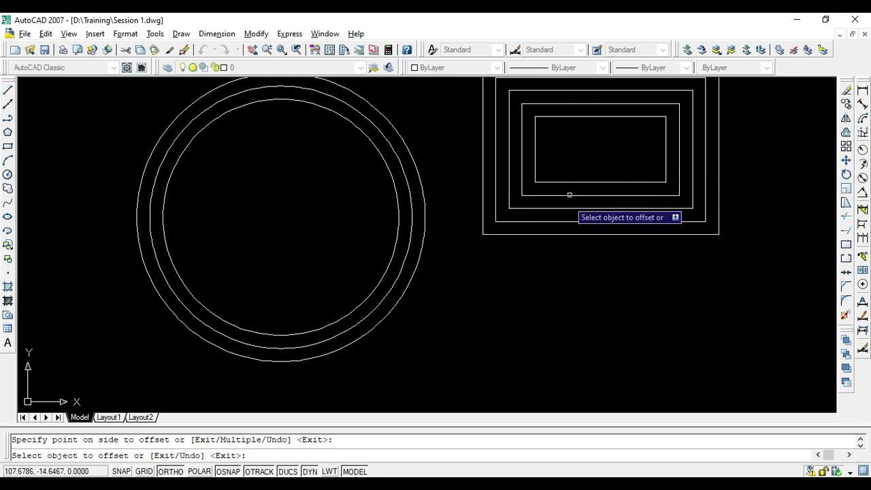
Offset the original rectangle inward by 2 units twice in succession, and the outermost rectangle outward once.
left_click(611, 182)
left_click(610, 171)
left_click(597, 169)
left_click(599, 166)
left_click(566, 235)
left_click(558, 274)
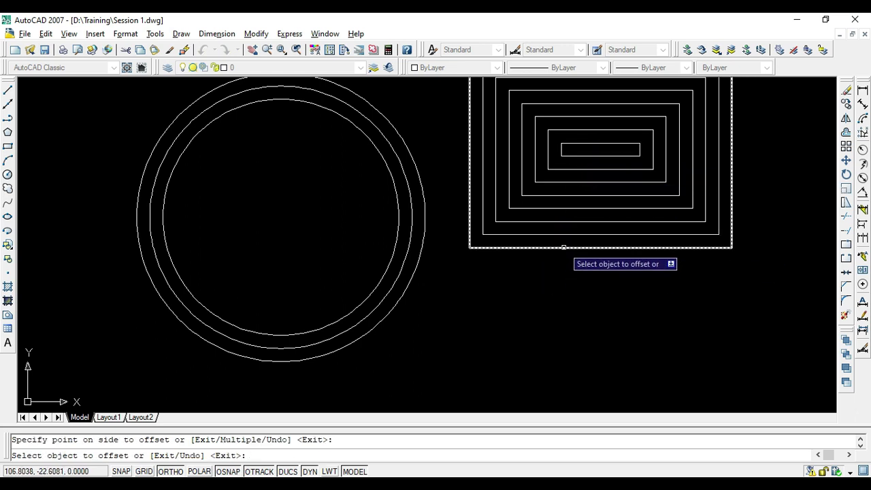
Erase all the concentric circles and nested rectangles from the drawing.
key("ctrl+a")
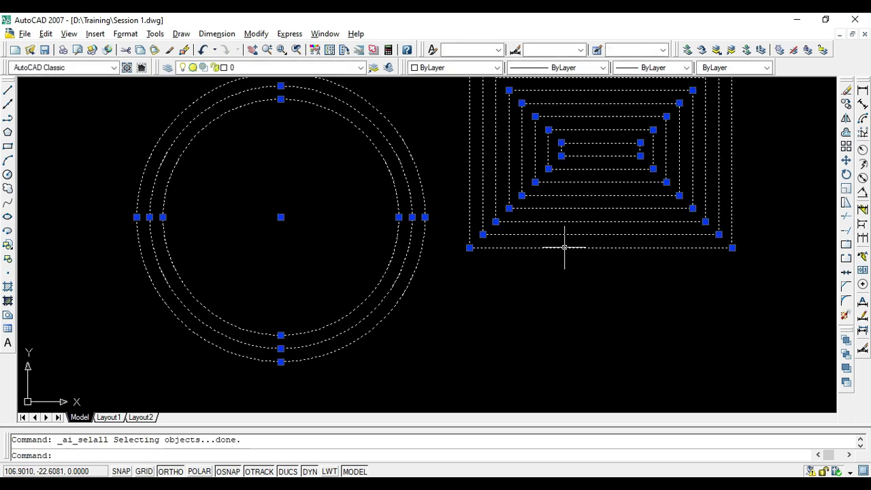
key("Delete")
key("Escape")
Draw a horizontal line 20 units long in the empty drawing area.
type("l")
key("Return")
left_click(214, 180)
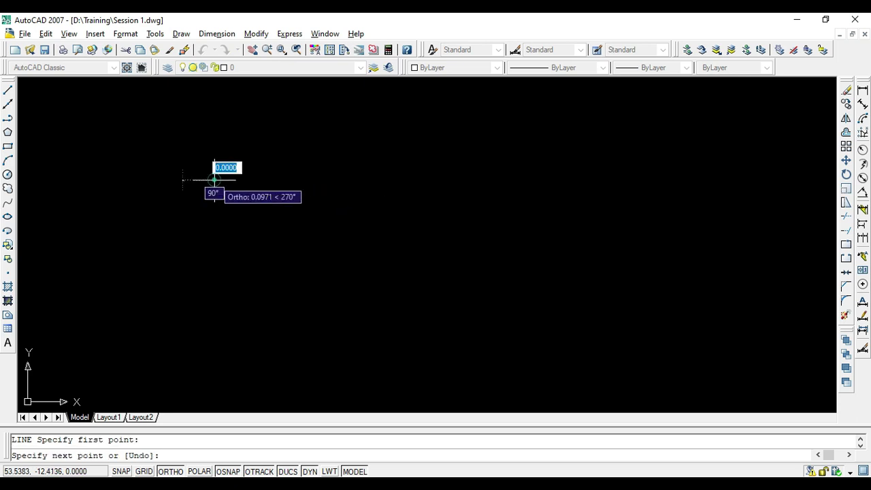
type("2")
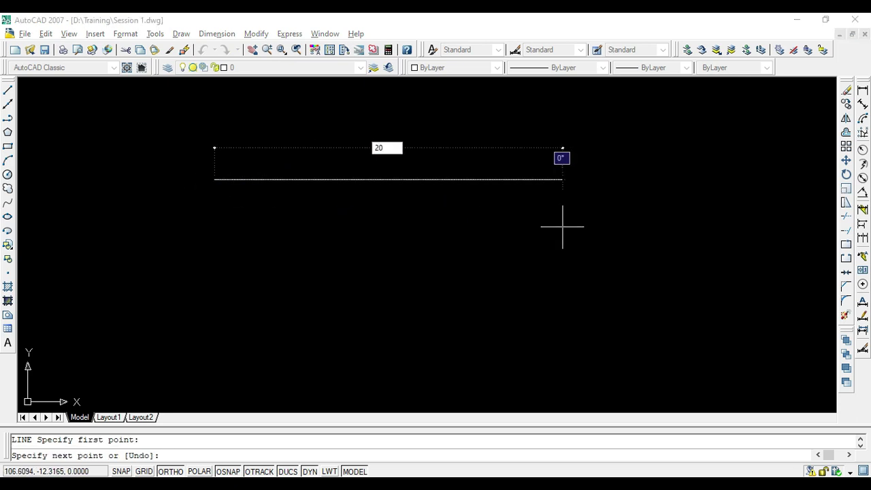
type("0")
key("Return")
scroll(511, 218, "down", 4)
key("Return")
scroll(184, 176, "up", 2)
scroll(190, 177, "up", 3)
middle_click_drag(439, 222, 442, 170)
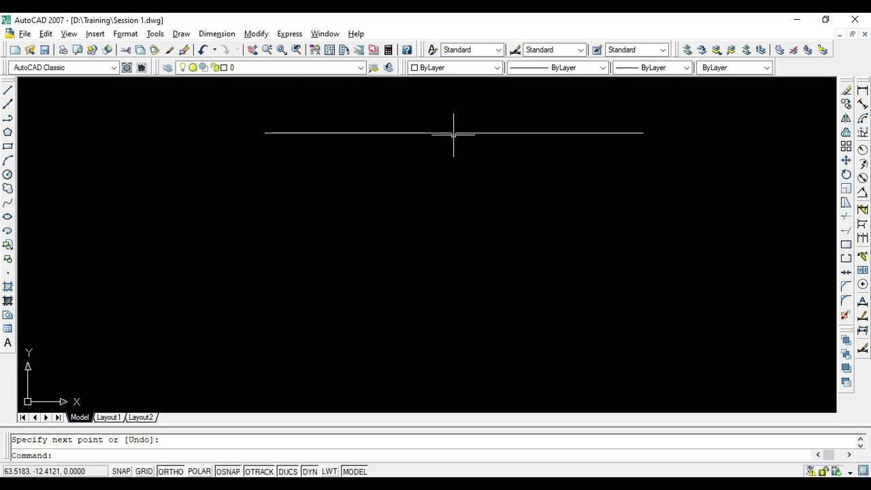
Offset the line downward by 2 units, repeating from each new line to make five parallel copies.
left_click(846, 133)
type("2")
key("Return")
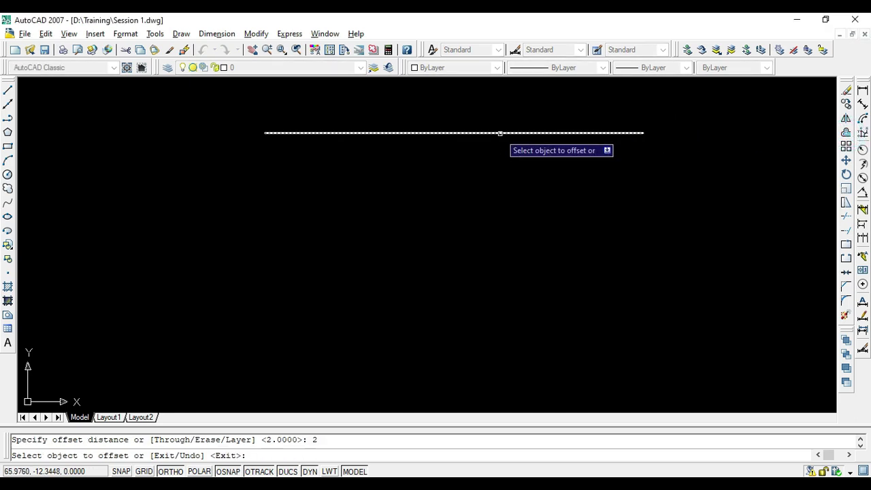
left_click(499, 132)
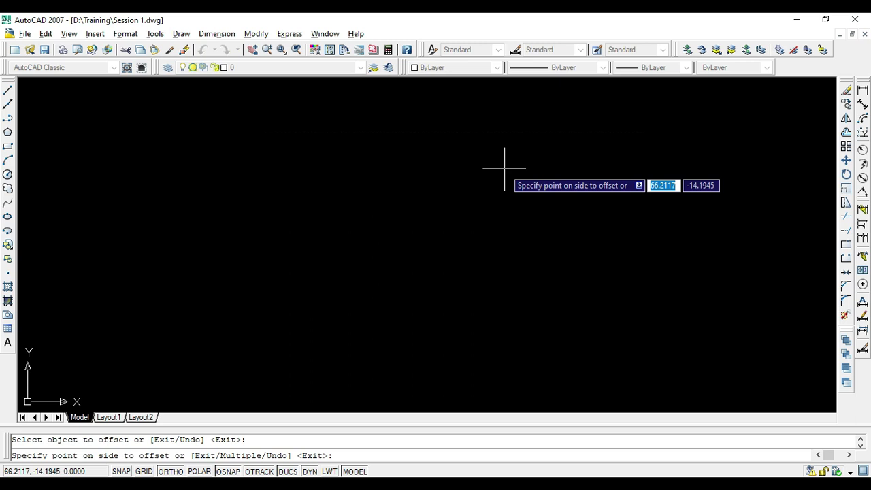
left_click(503, 169)
left_click(505, 171)
left_click(500, 194)
left_click(501, 208)
left_click(509, 252)
left_click(510, 246)
left_click(501, 281)
left_click(501, 284)
left_click(511, 307)
left_click(470, 321)
left_click(466, 346)
scroll(494, 284, "down", 2)
scroll(483, 310, "up", 3)
left_click(503, 311)
left_click(503, 346)
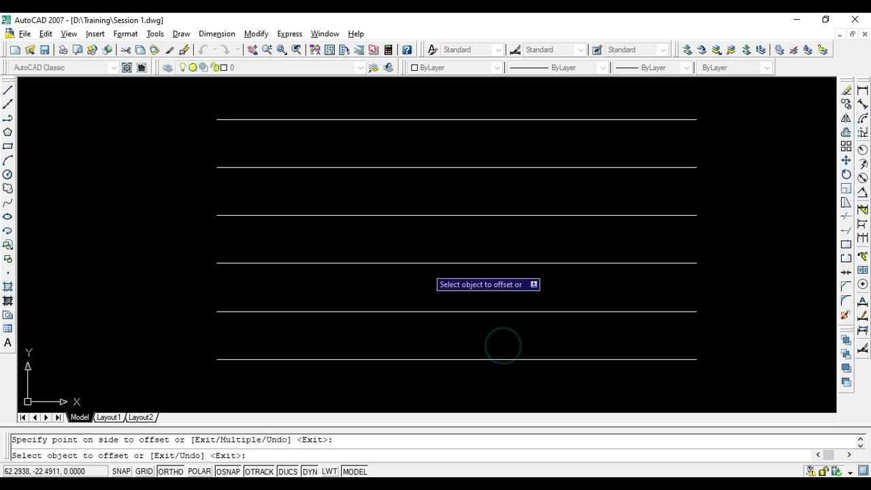
Erase all the parallel lines and draw a small rectangle in the empty drawing area.
key("Escape")
key("ctrl+a")
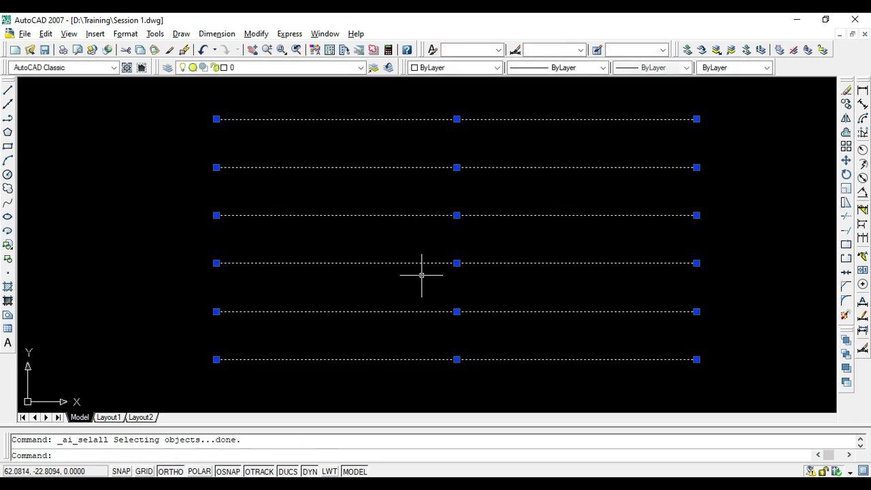
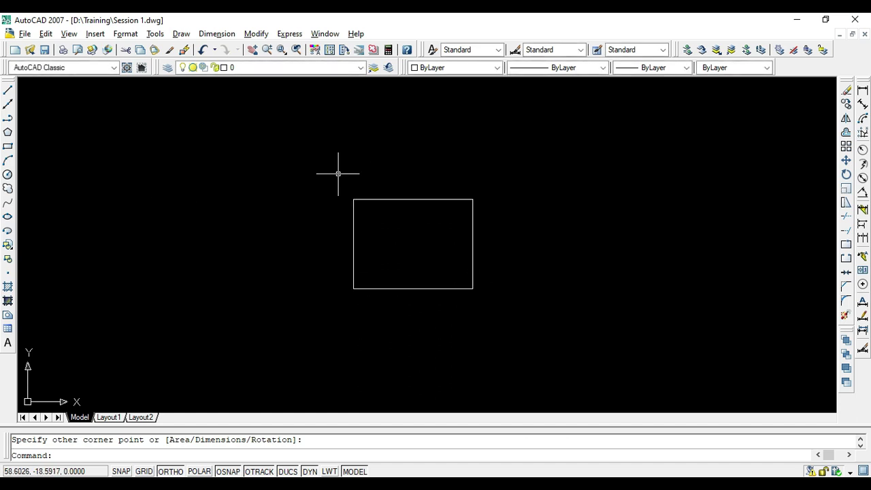
key("Escape")
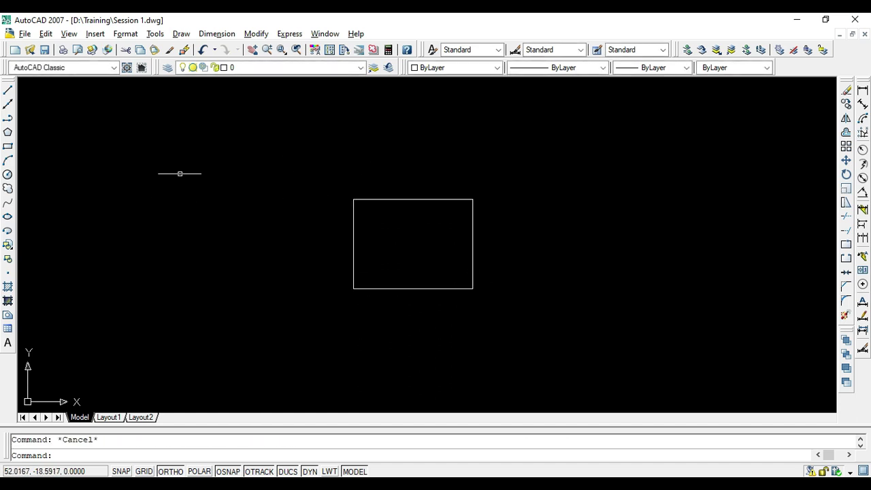
Draw a circle centred near the middle of the rectangle and reaching its lower-right corner, with a radius of about 3 units.
left_click(9, 176)
key("Escape")
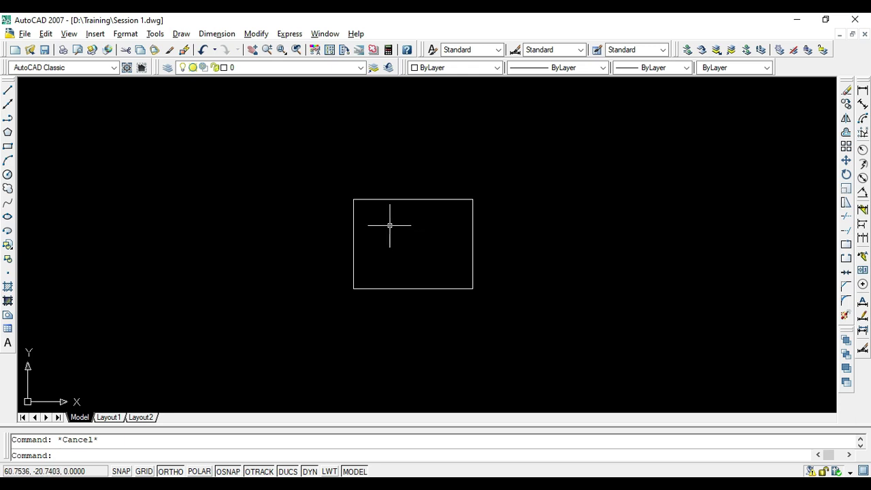
left_click(9, 175)
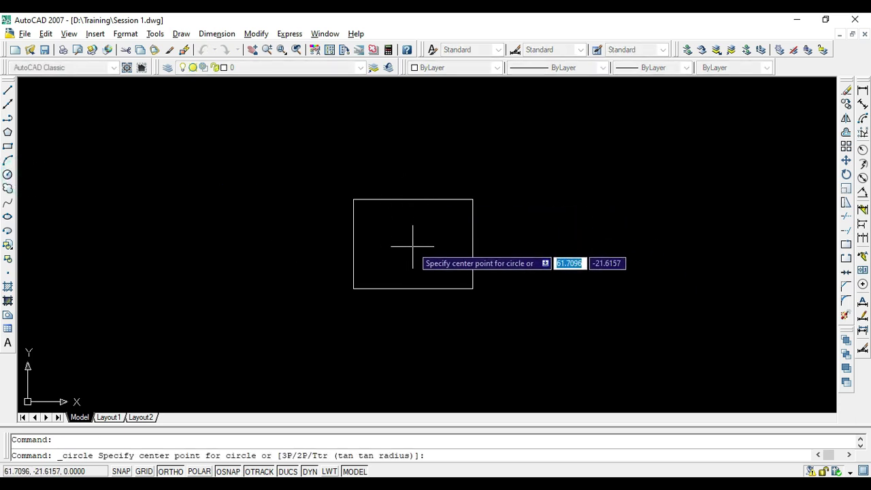
left_click(412, 245)
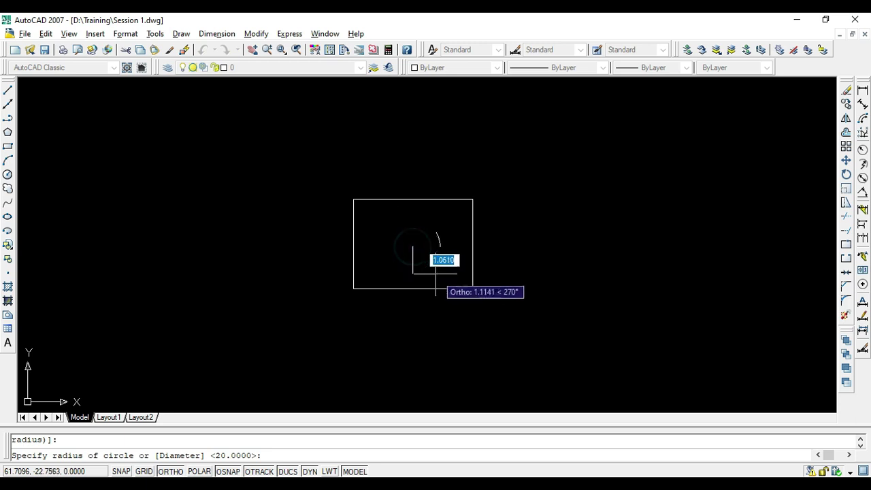
left_click(472, 289)
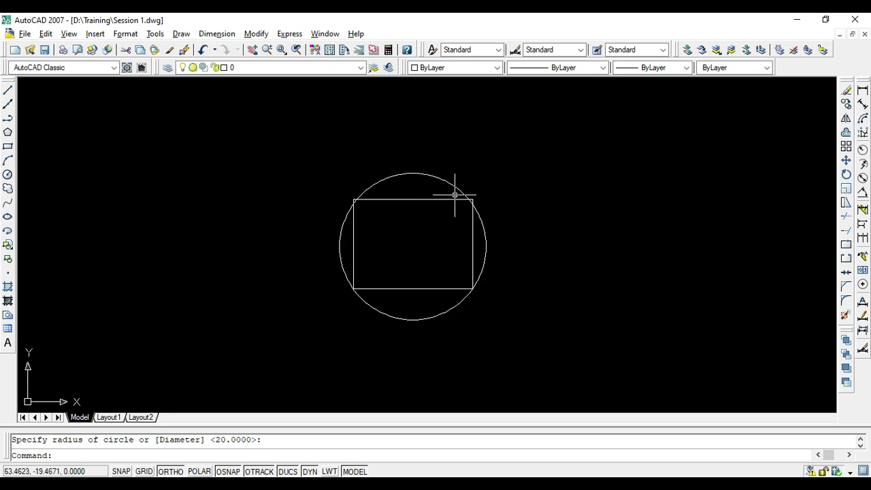
Select the circle and activate its right quadrant grip to check its radius, leaving its size as it is.
left_click(462, 194)
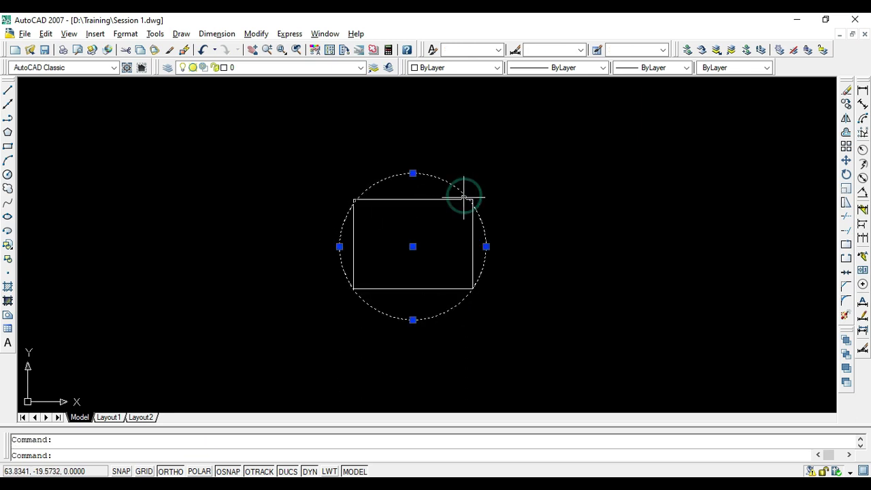
left_click(487, 242)
left_click(483, 246)
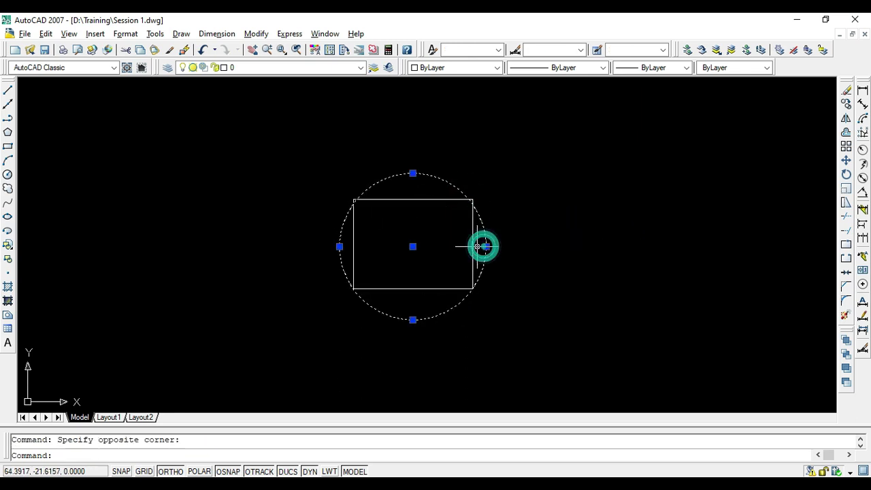
left_click(485, 246)
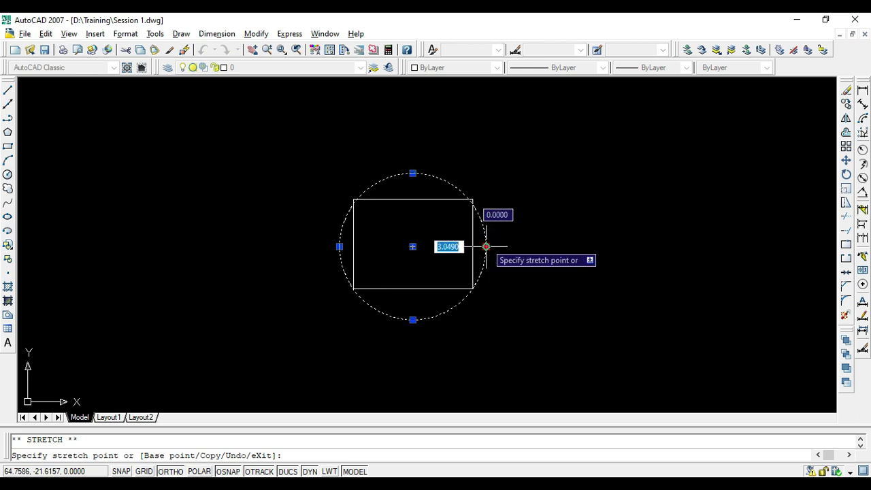
left_click(487, 245)
key("Escape")
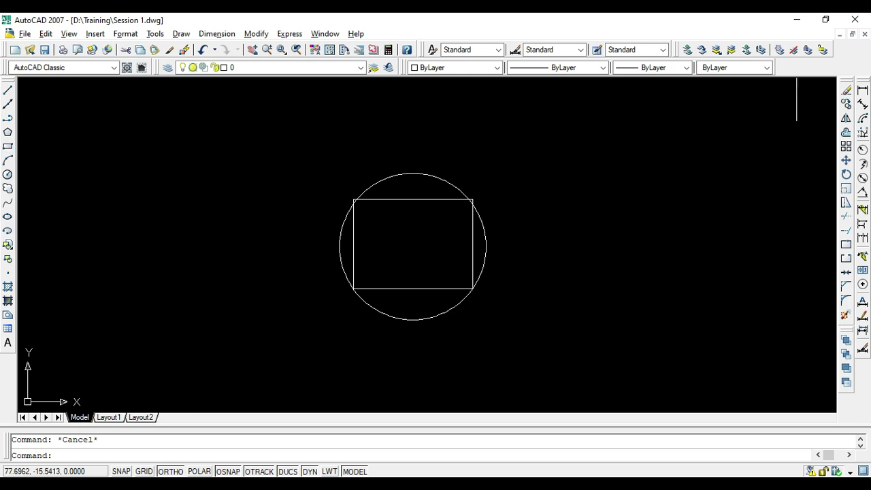
Offset the circle around the rectangle outward by 2 units.
left_click(845, 132)
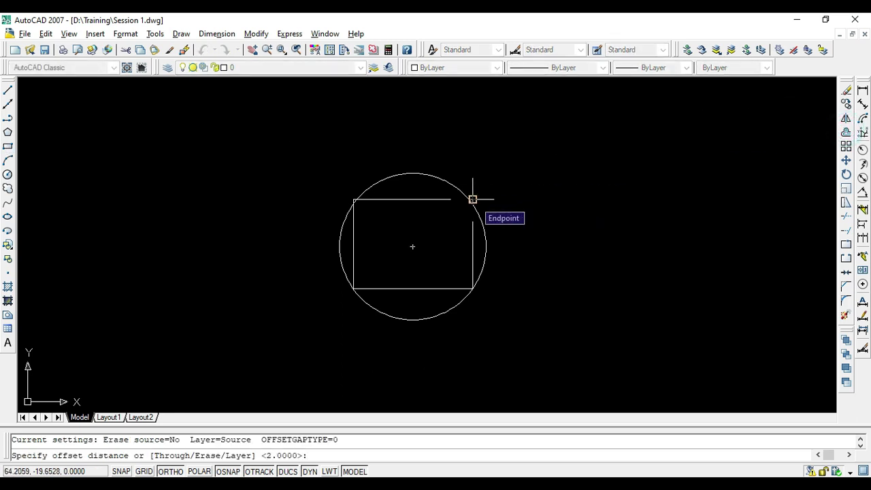
type("2")
key("Return")
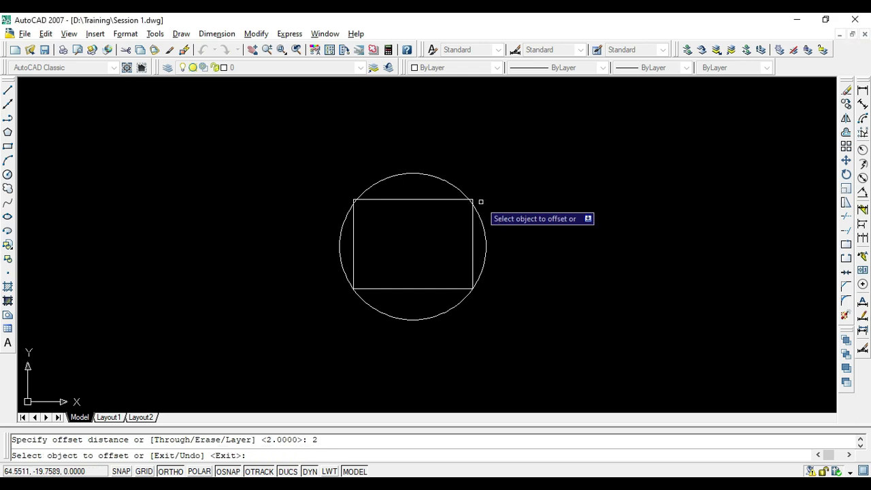
left_click(480, 218)
left_click(507, 212)
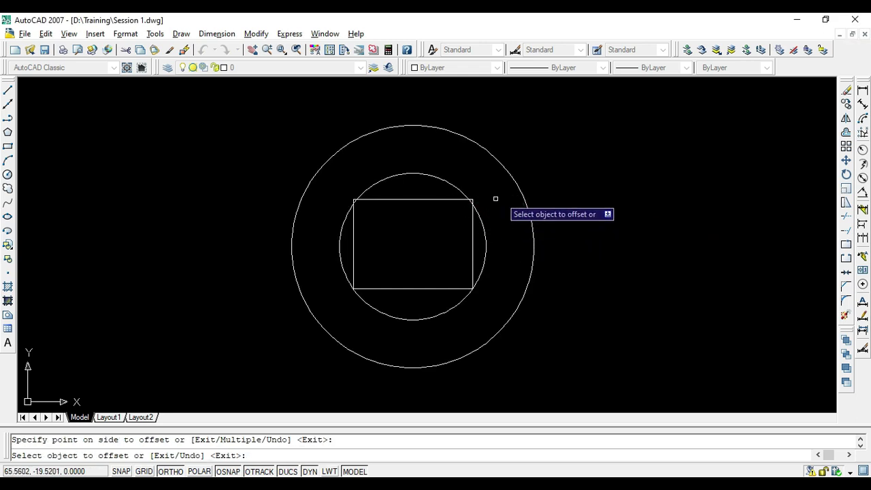
Offset the outer circle around the rectangle outward by 1 unit.
scroll(483, 229, "down", 2)
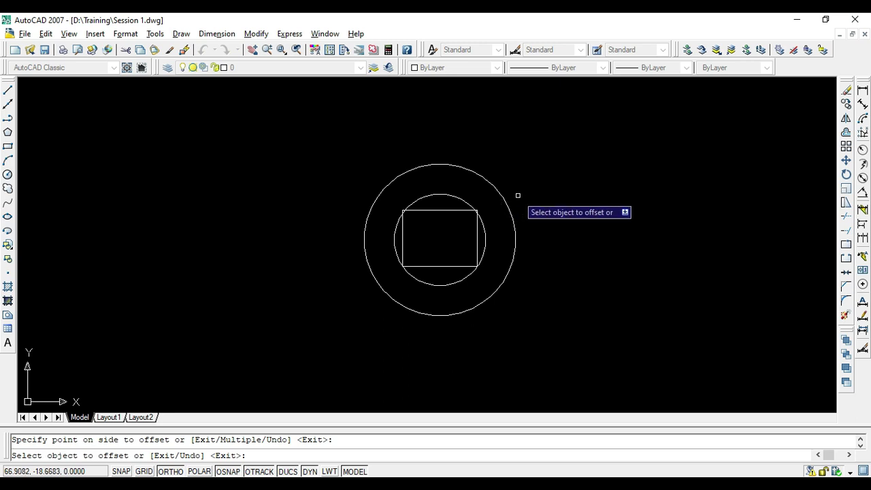
key("Escape")
key("Return")
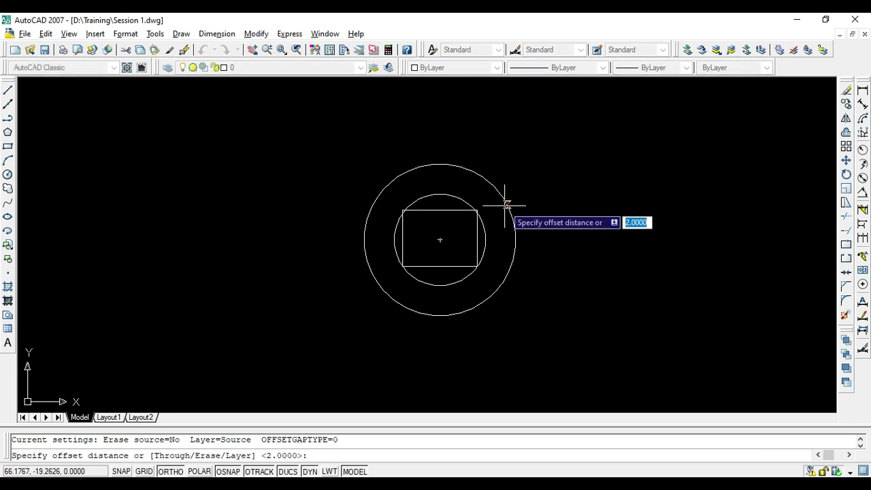
type("1")
key("Return")
left_click(505, 204)
left_click(522, 202)
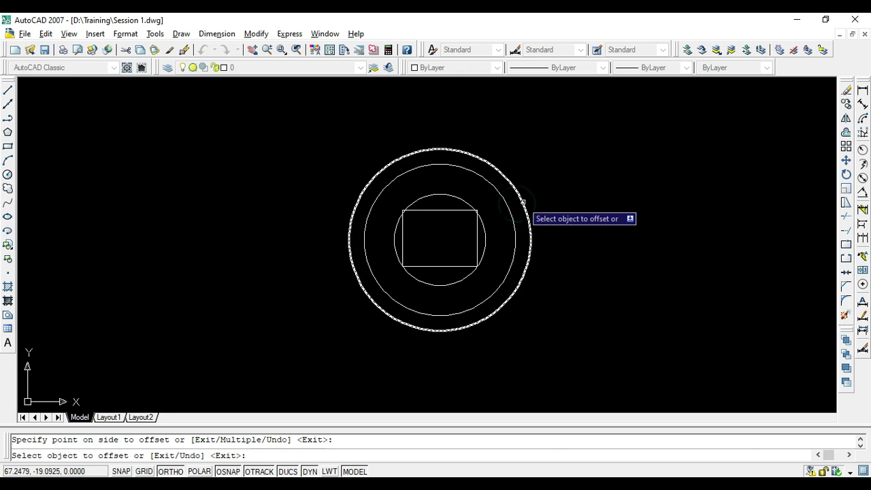
key("Escape")
key("Escape")
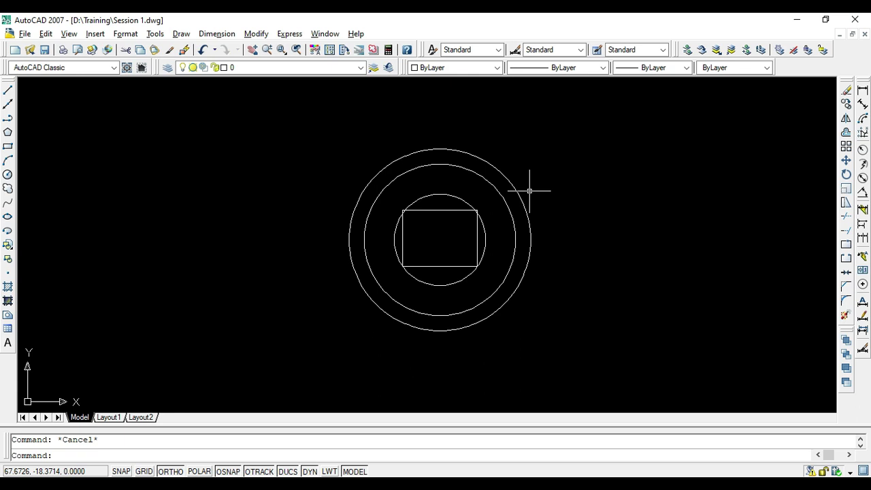
Offset the outermost of the three concentric circles outward by 4 units.
type("o")
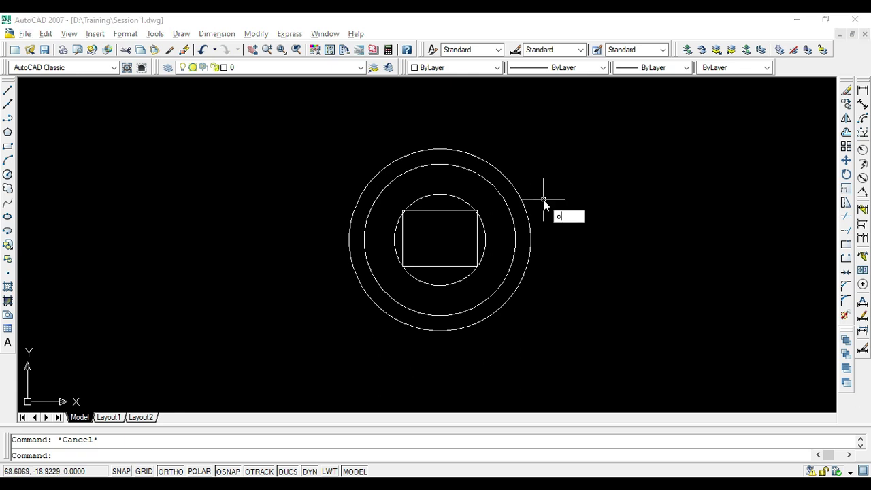
key("Return")
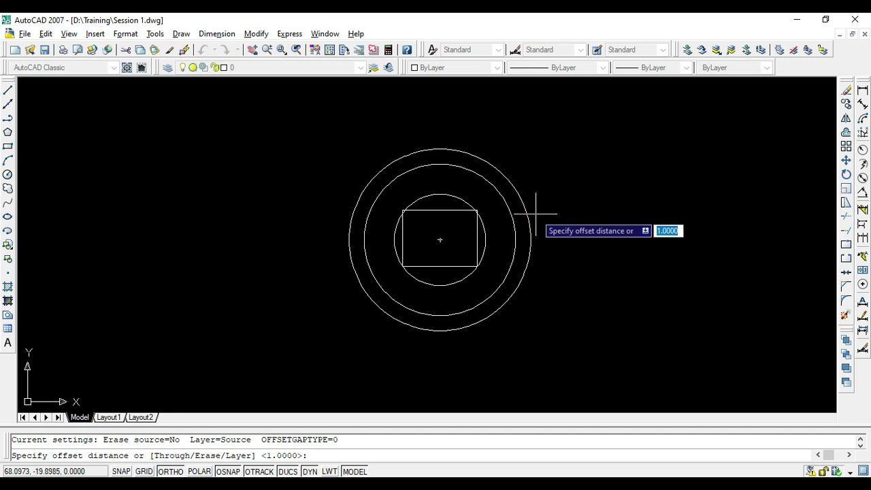
type("4")
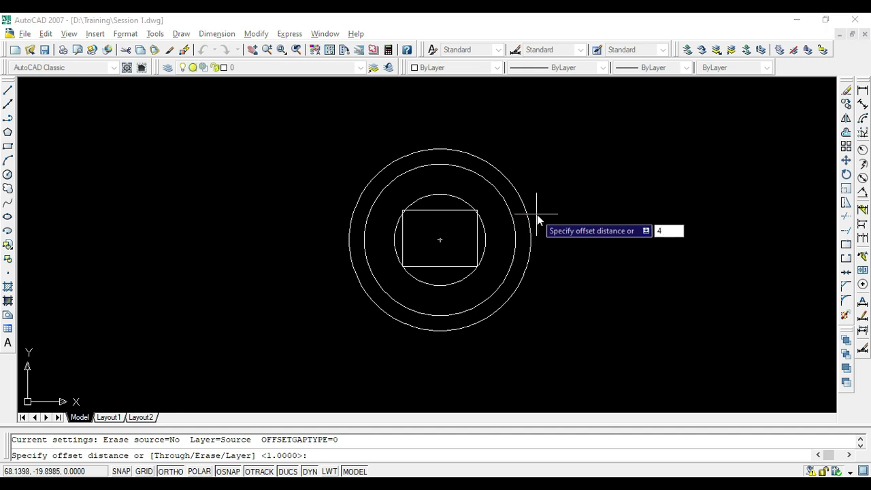
key("Return")
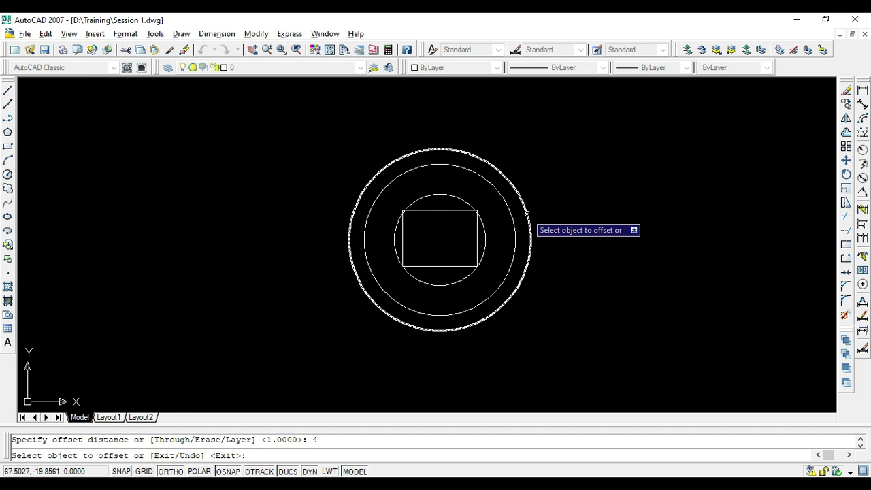
left_click(528, 214)
left_click(583, 198)
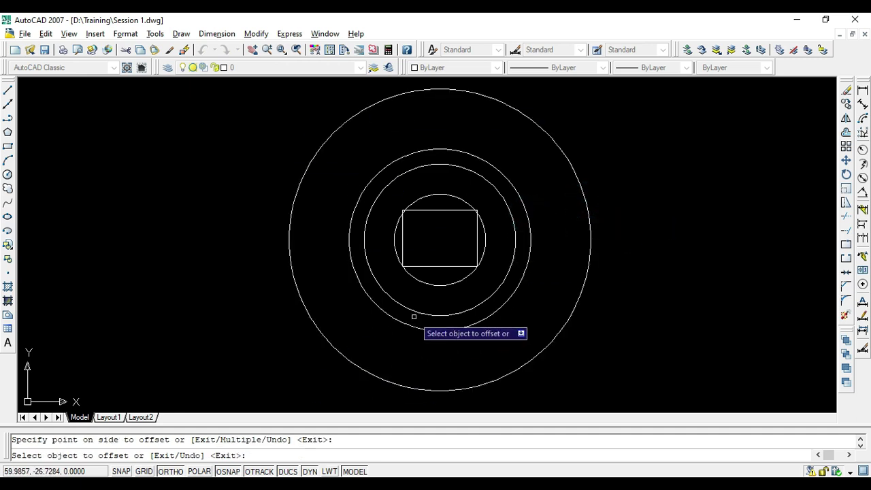
key("Escape")
scroll(469, 315, "down", 4)
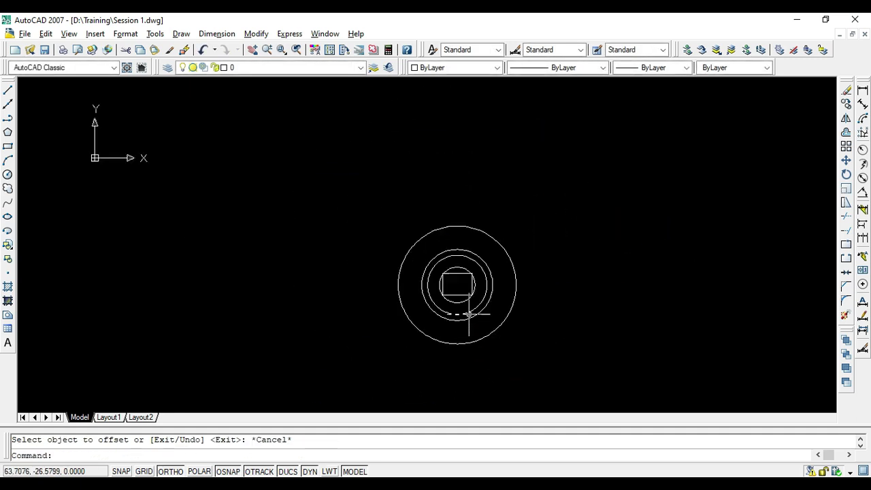
middle_click_drag(470, 318, 400, 259)
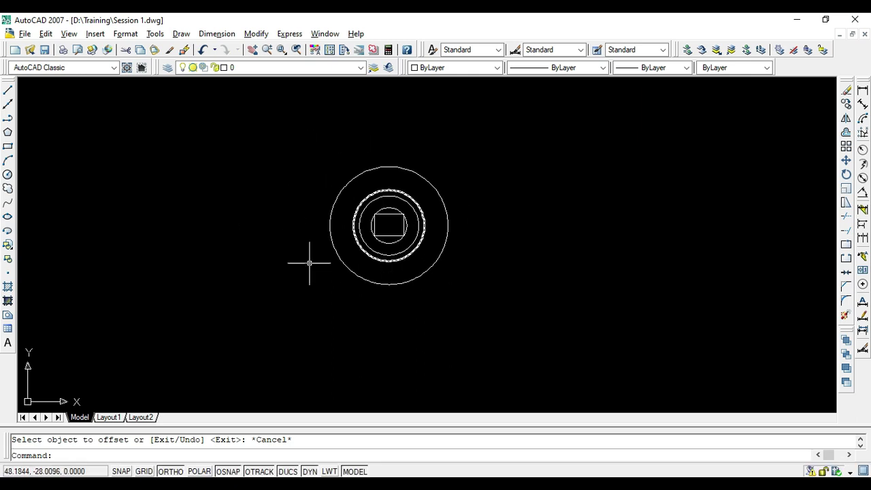
scroll(427, 170, "up", 3)
middle_click_drag(414, 287, 463, 227)
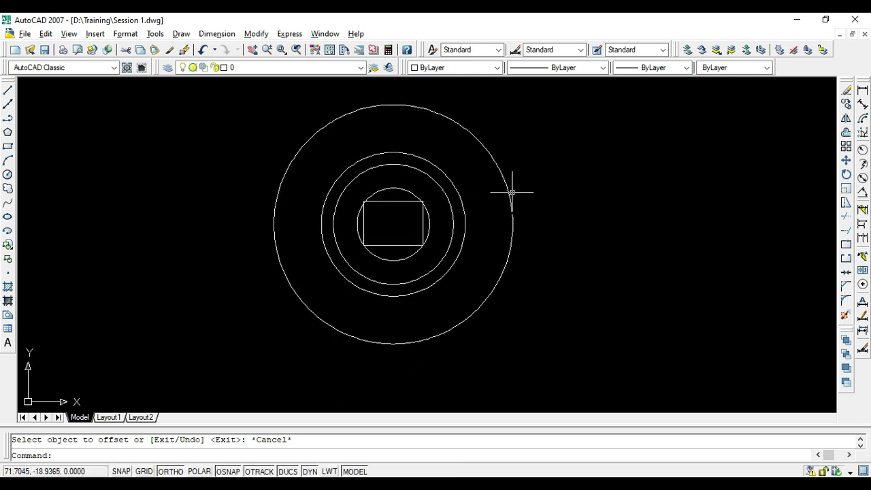
key("Escape")
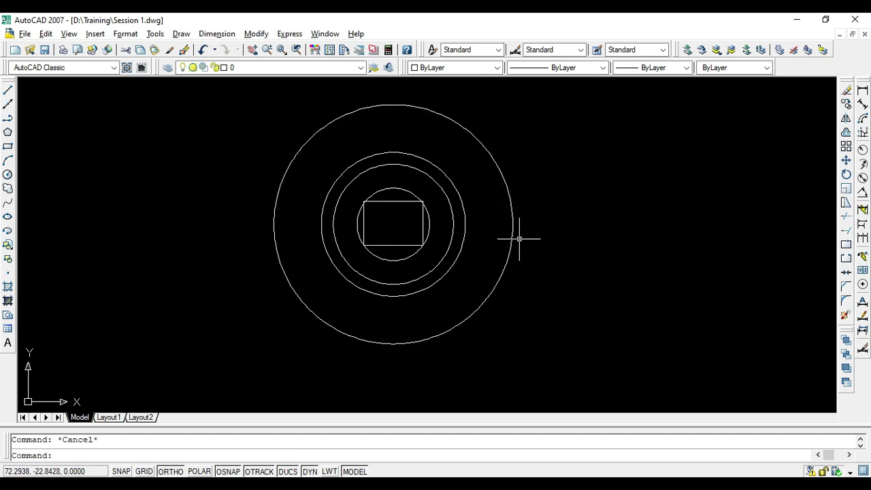
type("o")
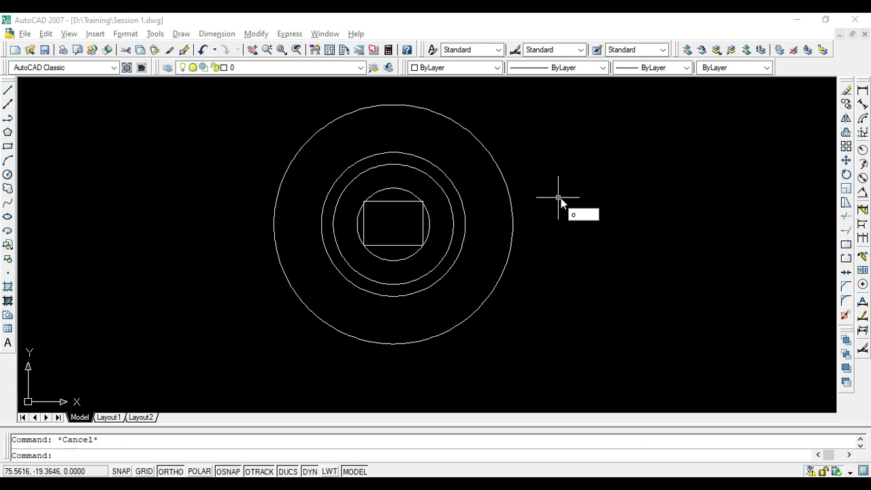
key("Return")
key("Escape")
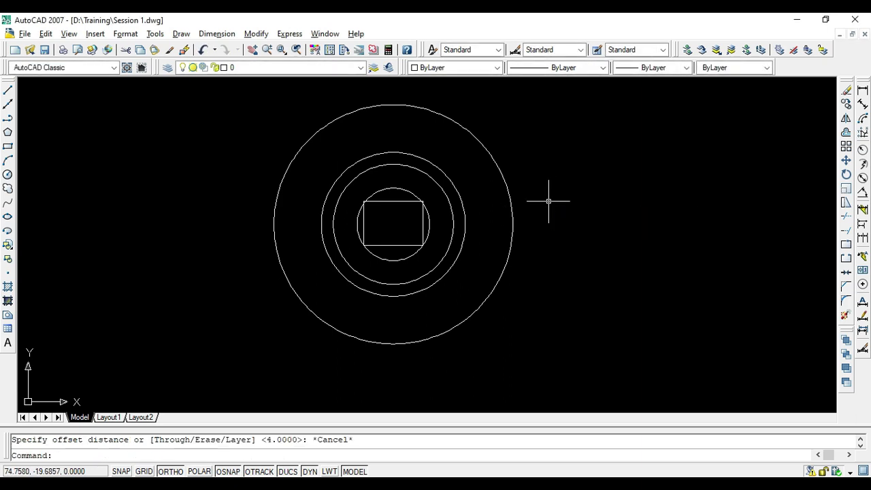
Offset the largest of the four concentric circles outward by 1 unit.
middle_click_drag(534, 240, 531, 238)
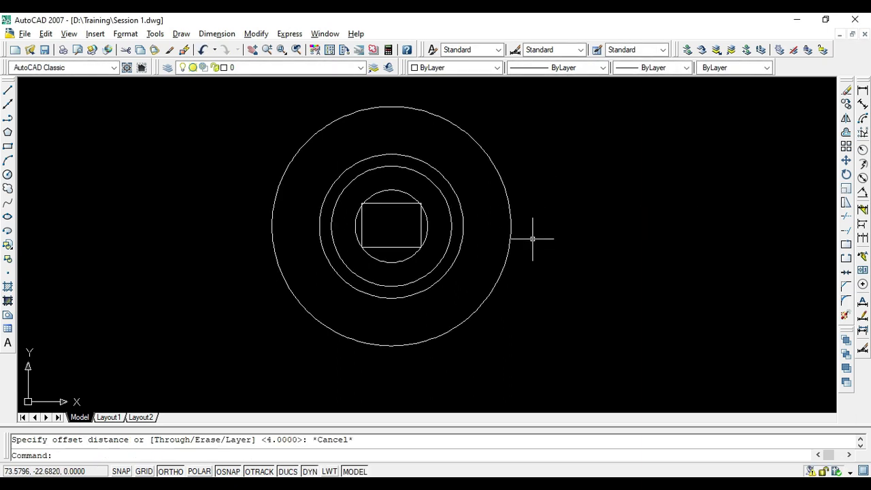
key("Escape")
type("o")
key("Return")
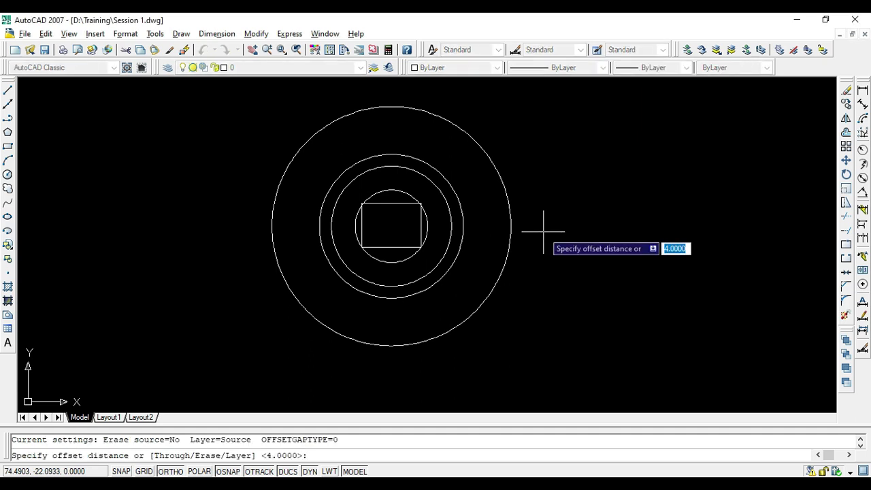
type("1")
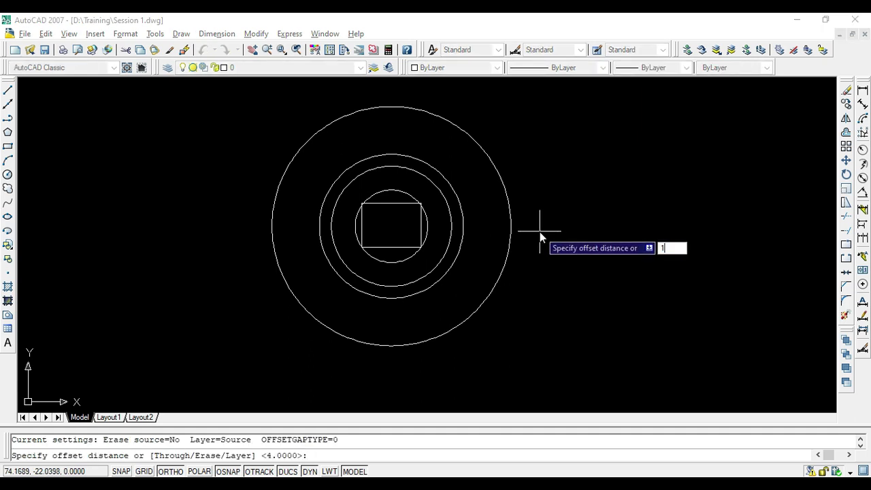
key("Return")
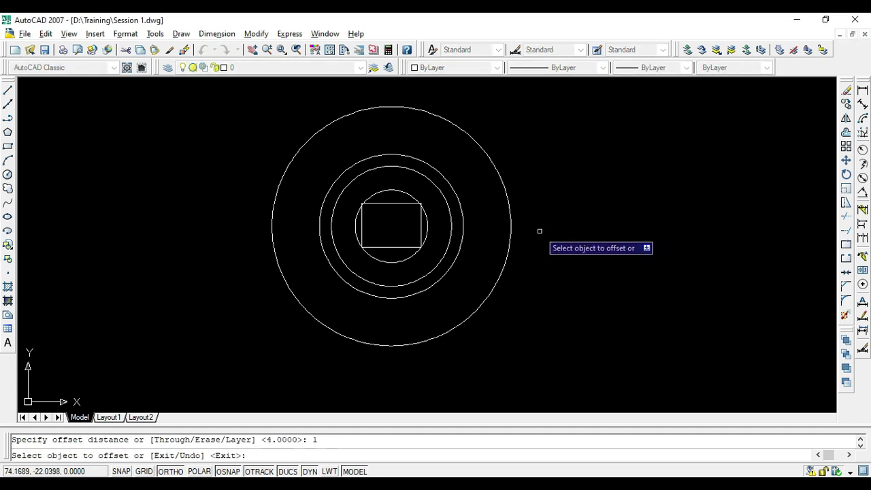
left_click(510, 228)
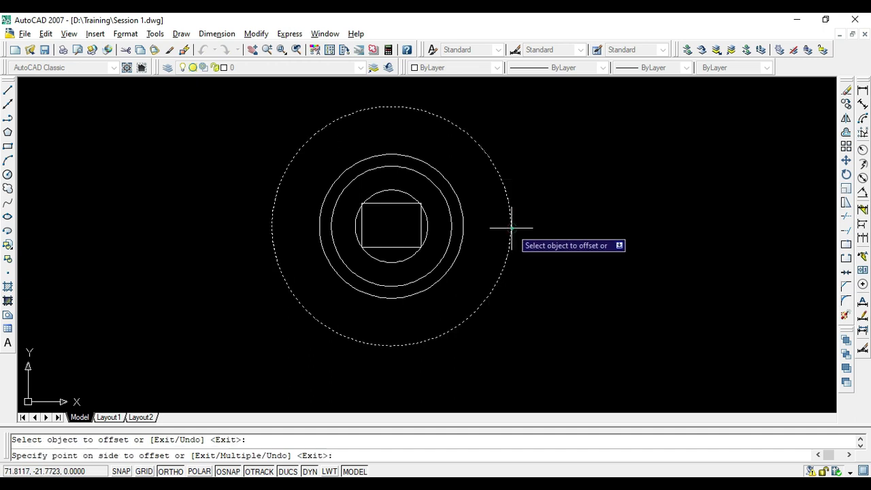
left_click(556, 215)
middle_click_drag(544, 227, 538, 275)
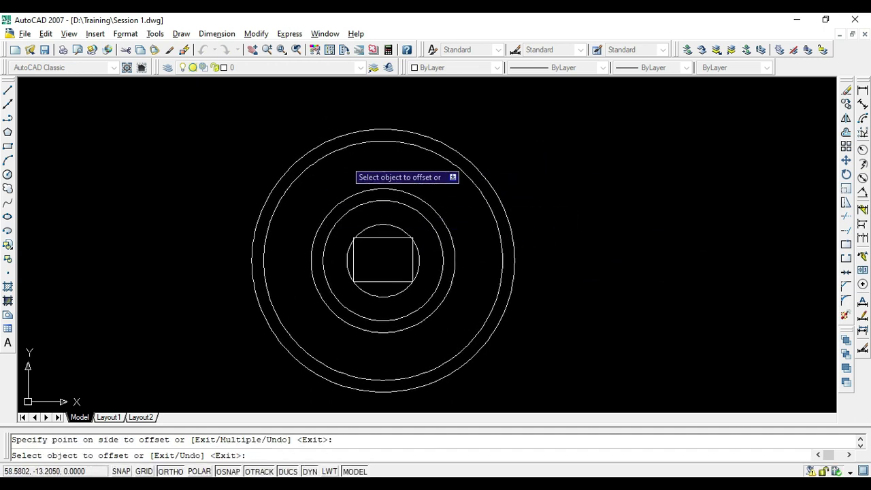
key("Escape")
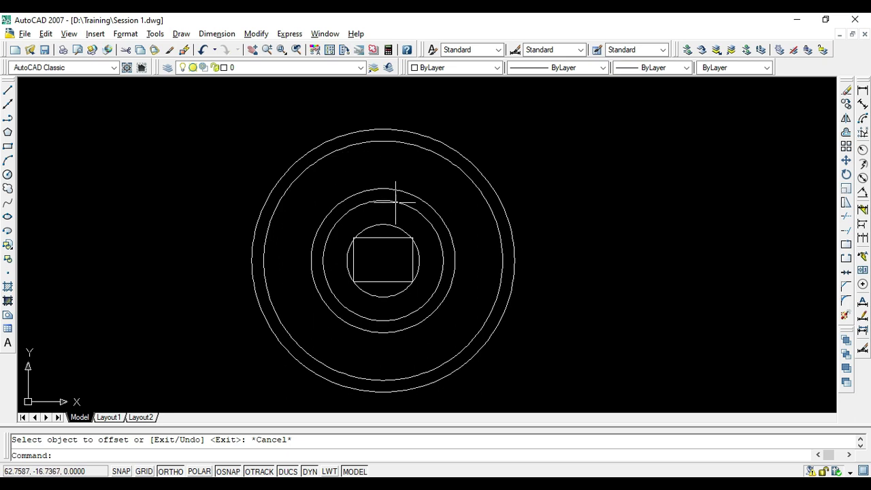
Erase the concentric circles together with the small rectangle, using a crossing selection around them.
left_click(583, 161)
left_click(235, 342)
key("Delete")
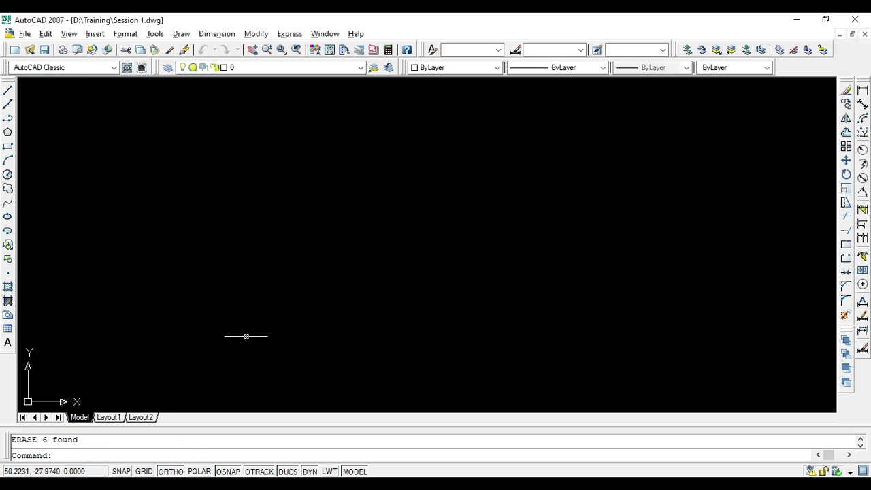
key("Escape")
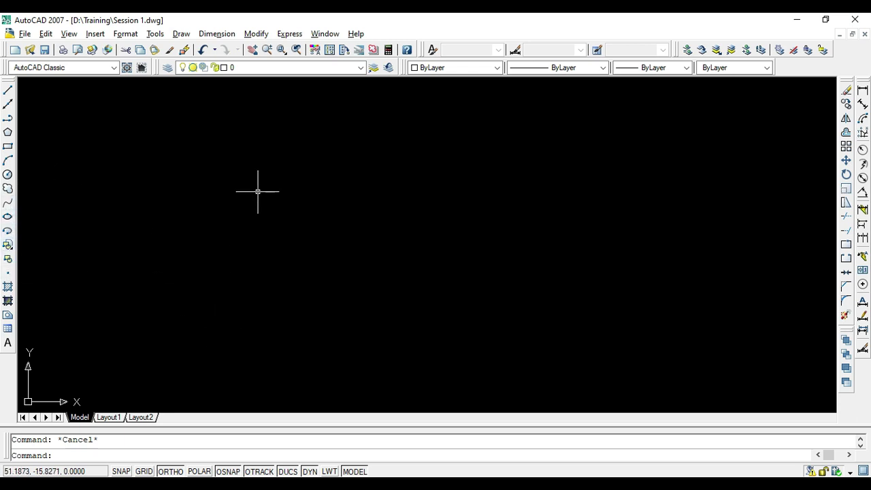
Draw a rectangle 100 units wide and 50 units high in the empty drawing area.
type("rec")
key("Return")
left_click(243, 176)
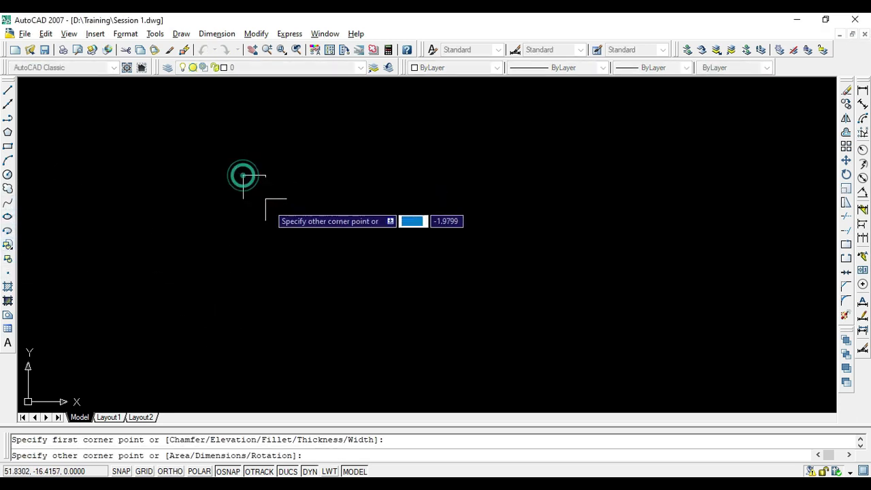
type("100")
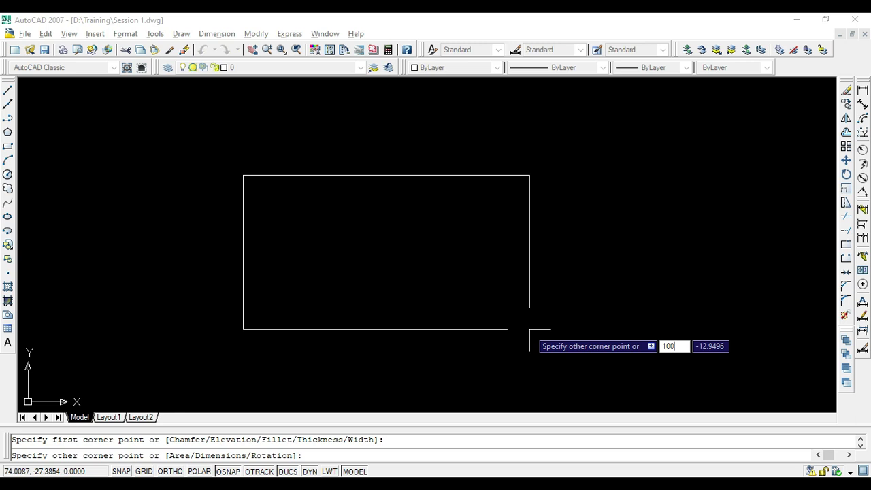
key("Tab")
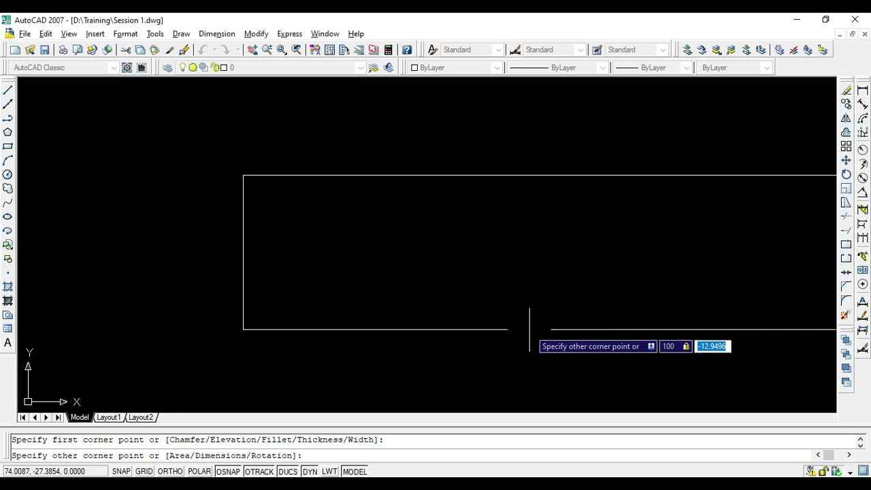
type("50")
key("Return")
scroll(383, 319, "down", 3)
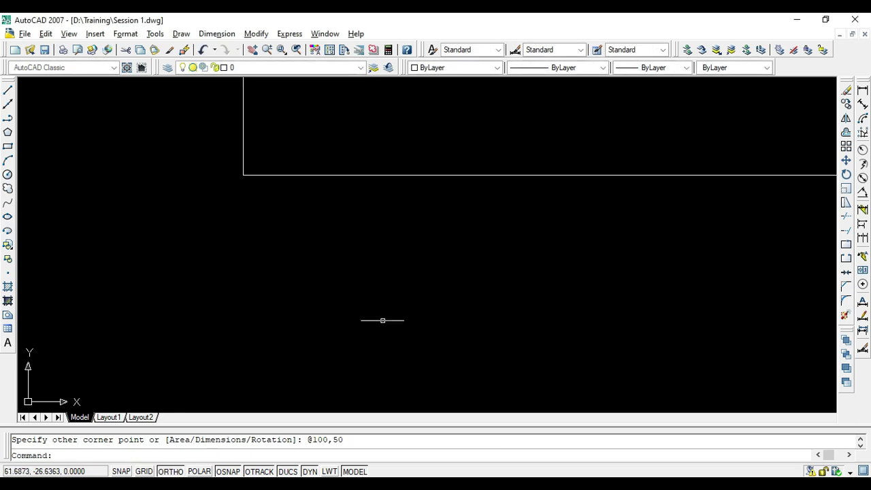
scroll(479, 247, "down", 2)
middle_click_drag(478, 247, 375, 259)
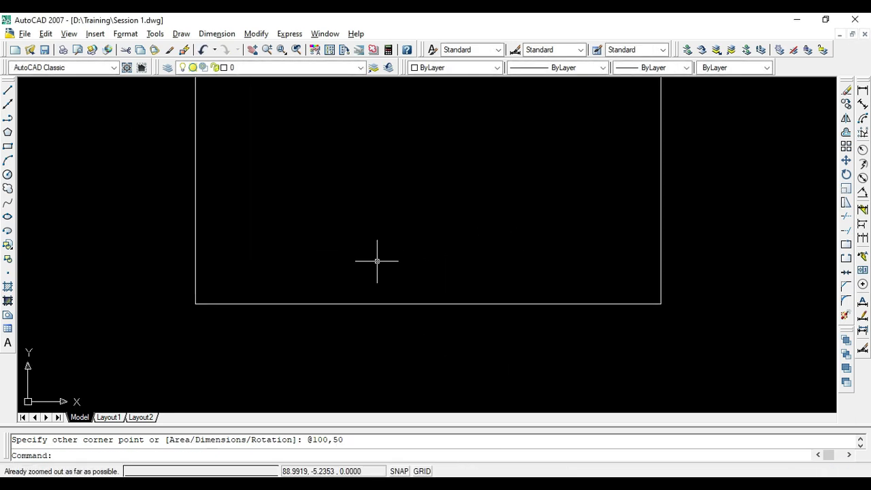
middle_click_drag(422, 243, 413, 248)
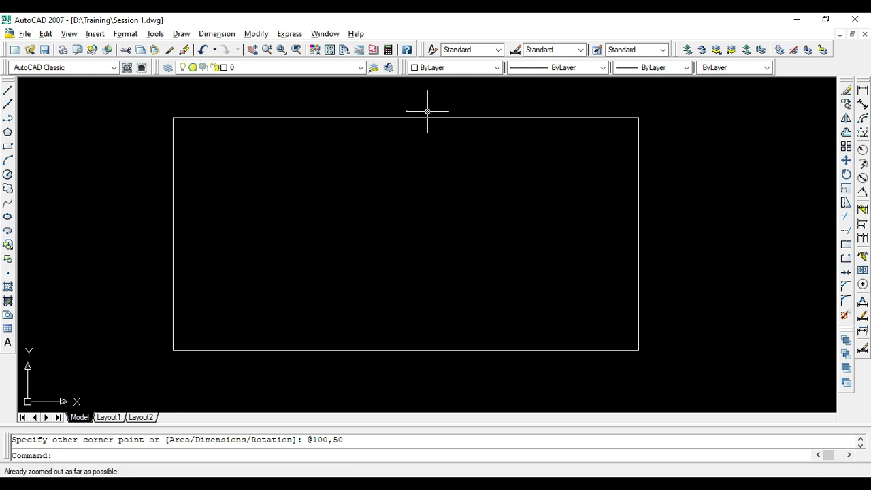
key("Escape")
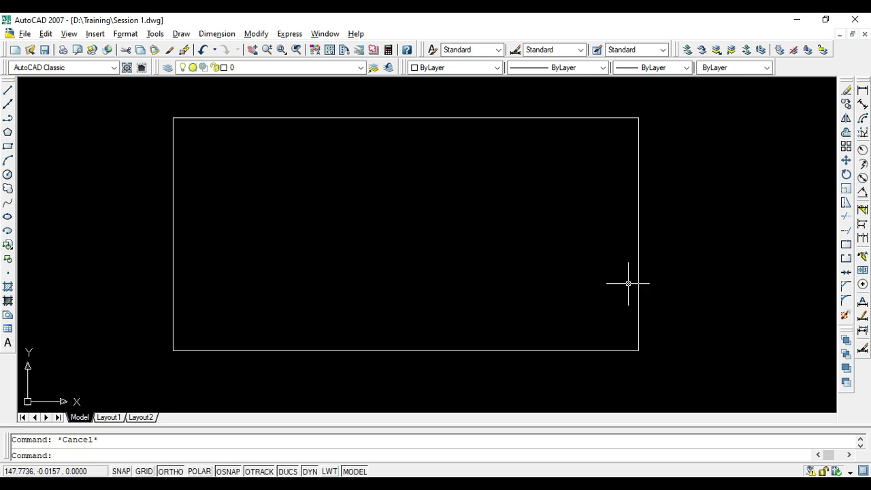
Offset the 100 by 50 rectangle inward by 6 units.
type("o")
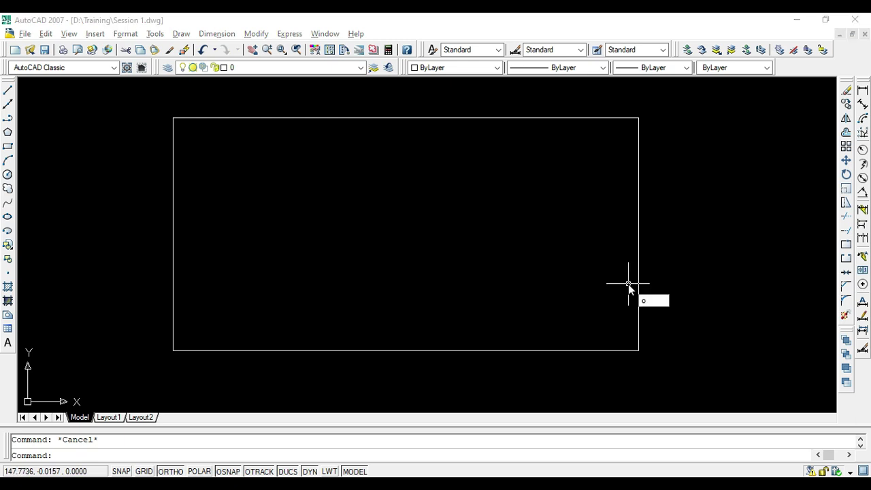
key("Escape")
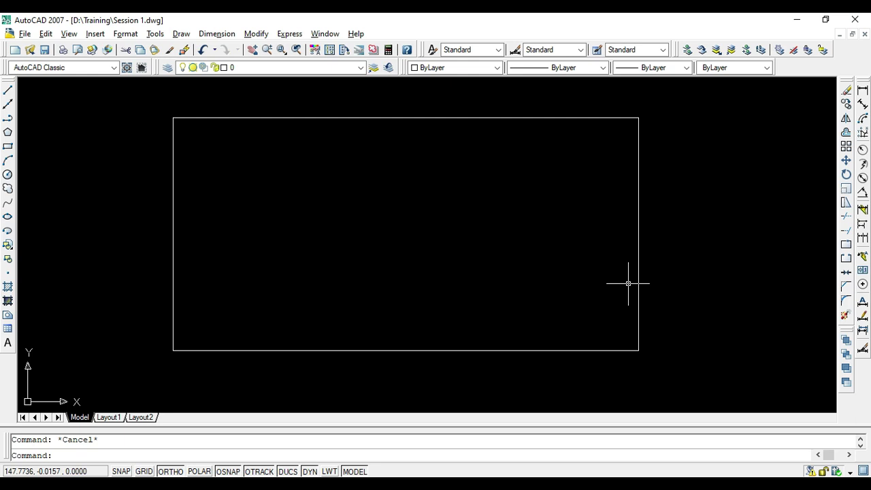
type("o")
key("Return")
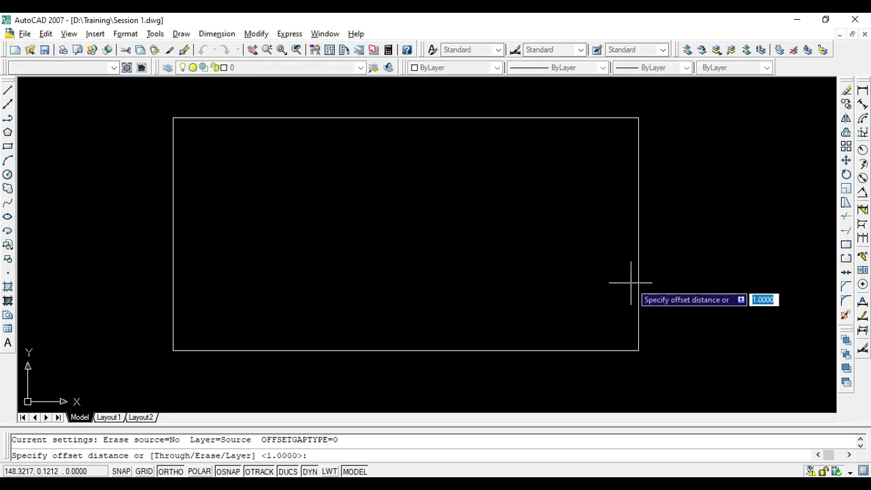
type("6")
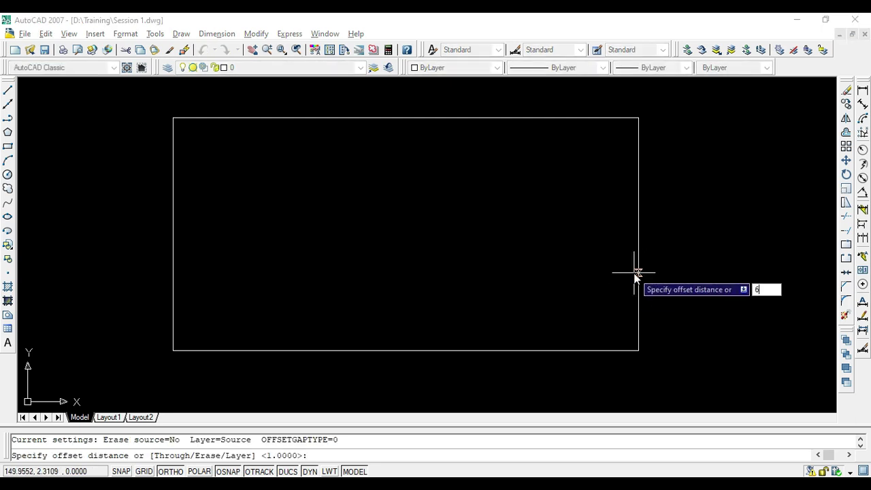
key("Return")
left_click(637, 268)
left_click(620, 268)
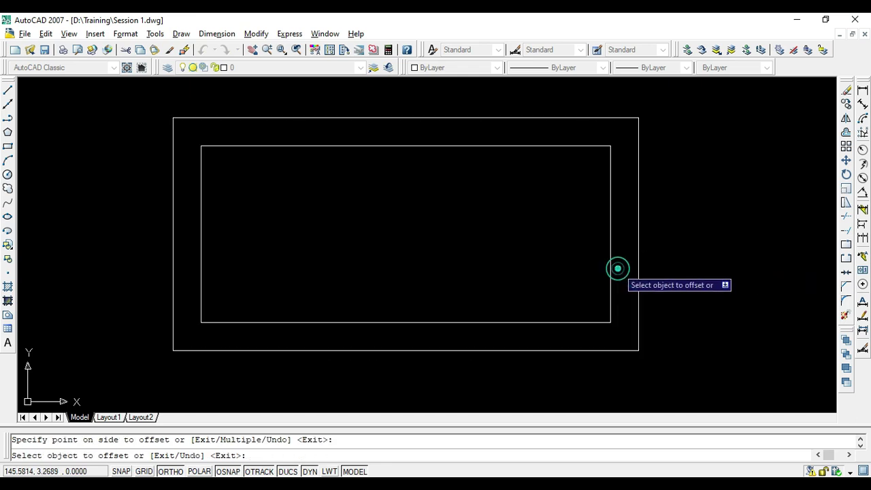
scroll(507, 248, "down", 1)
scroll(439, 255, "up", 3)
scroll(439, 255, "down", 2)
key("Escape")
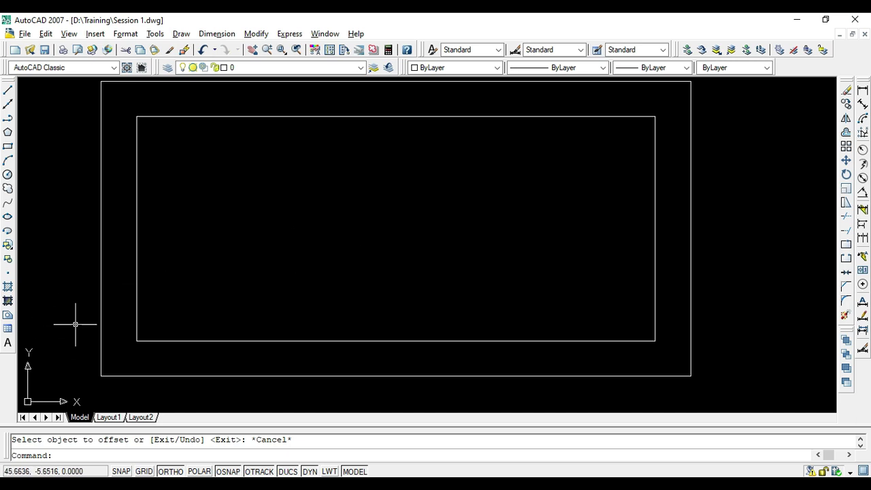
Select everything in the drawing and erase both nested rectangles.
key("ctrl+a")
key("Delete")
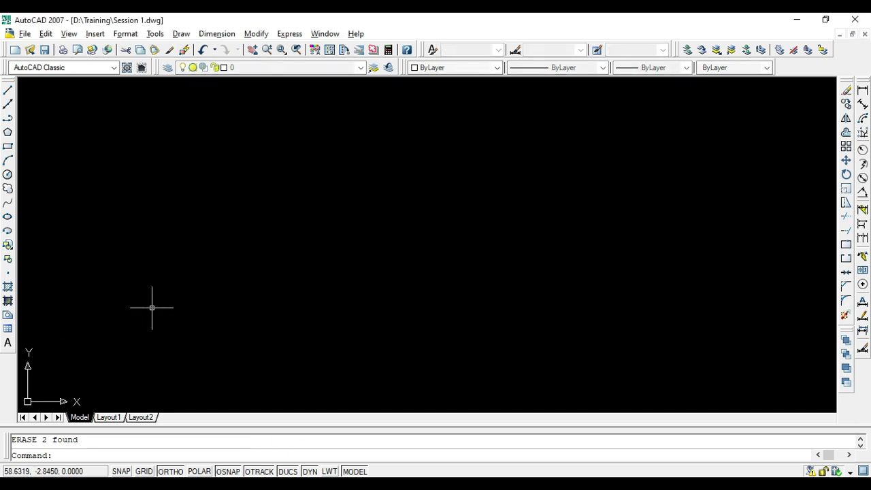
key("Escape")
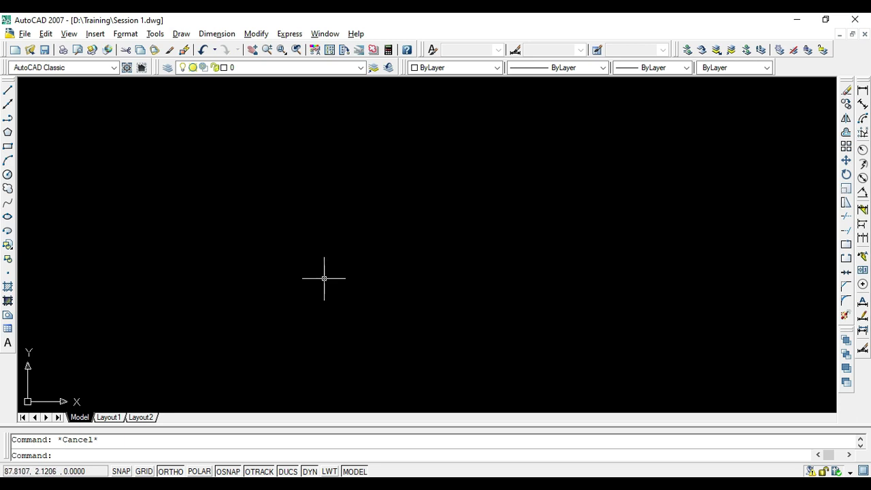